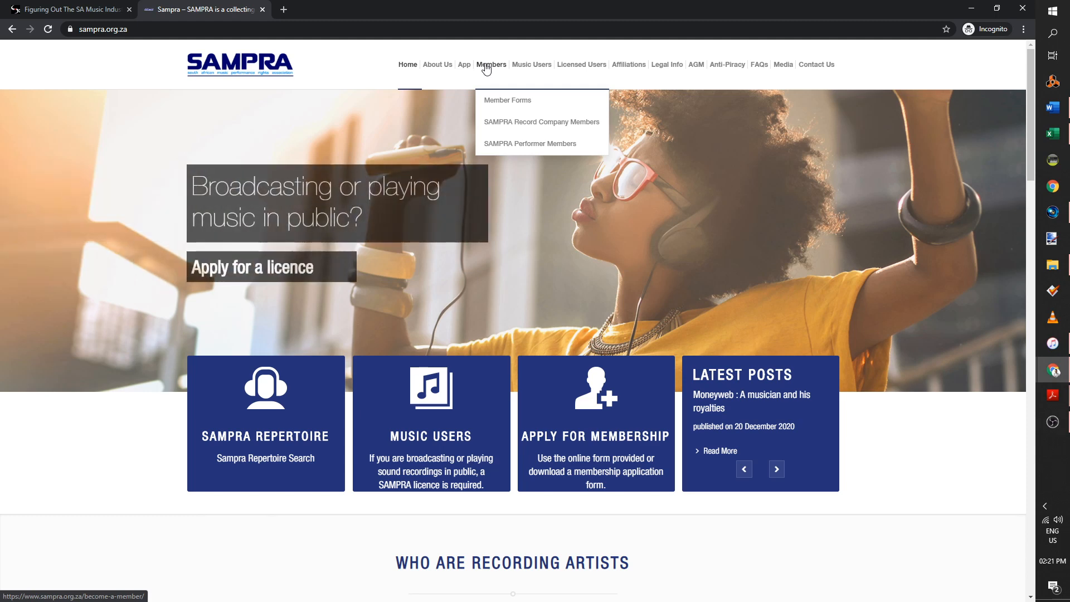
# Open the online Notification of Recorded Performances form from the Members page's Online Forms
pyautogui.click(485, 66)
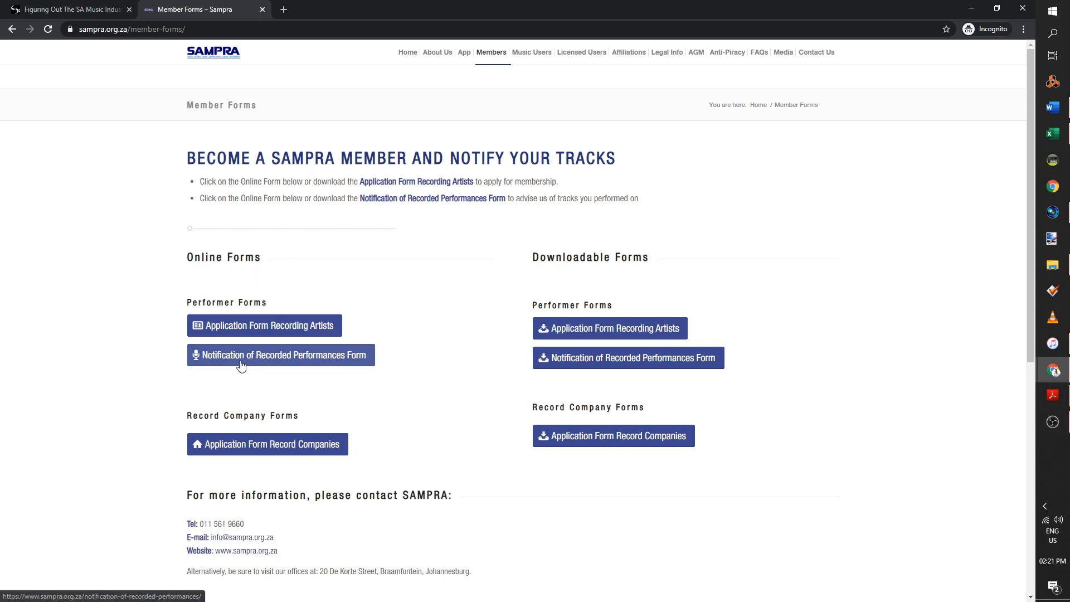
pyautogui.click(284, 360)
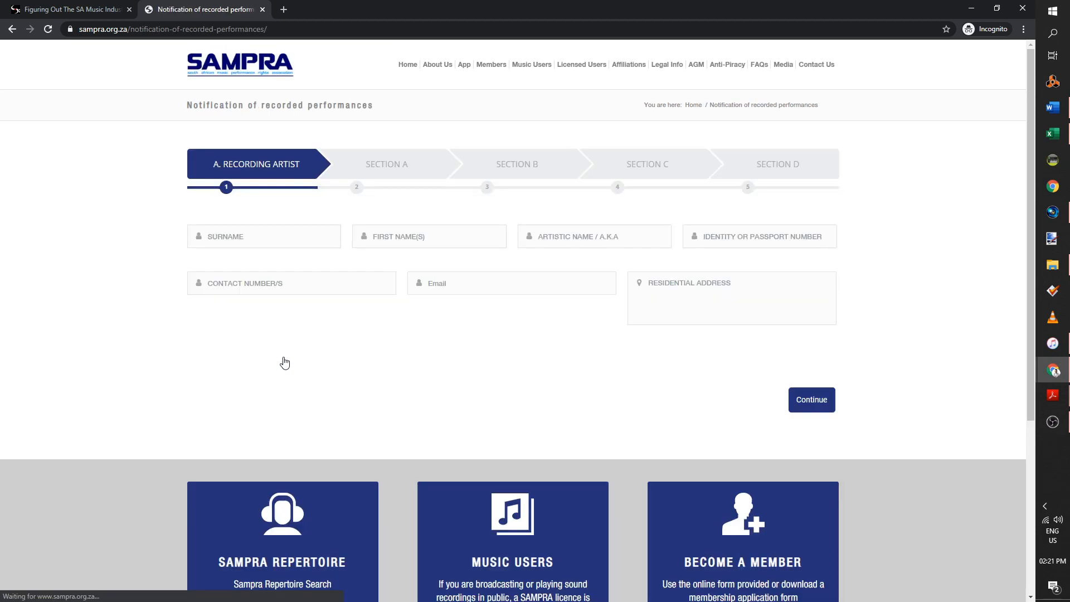
pyautogui.click(275, 237)
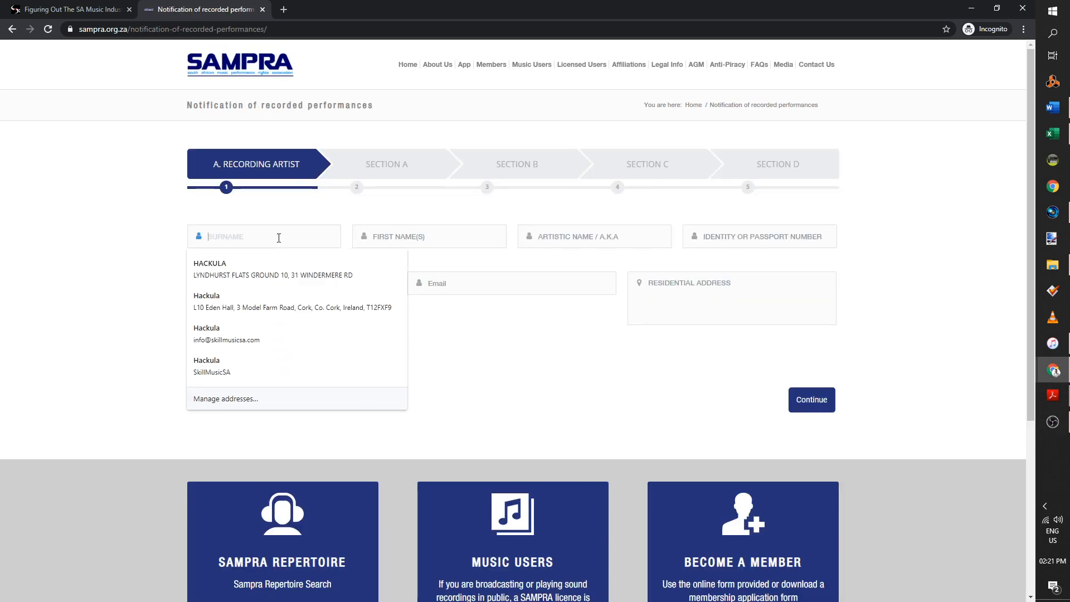
# Autofill the artist's names and address, and enter artistic name SkillMusicSA
pyautogui.click(265, 259)
pyautogui.click(423, 242)
pyautogui.click(554, 236)
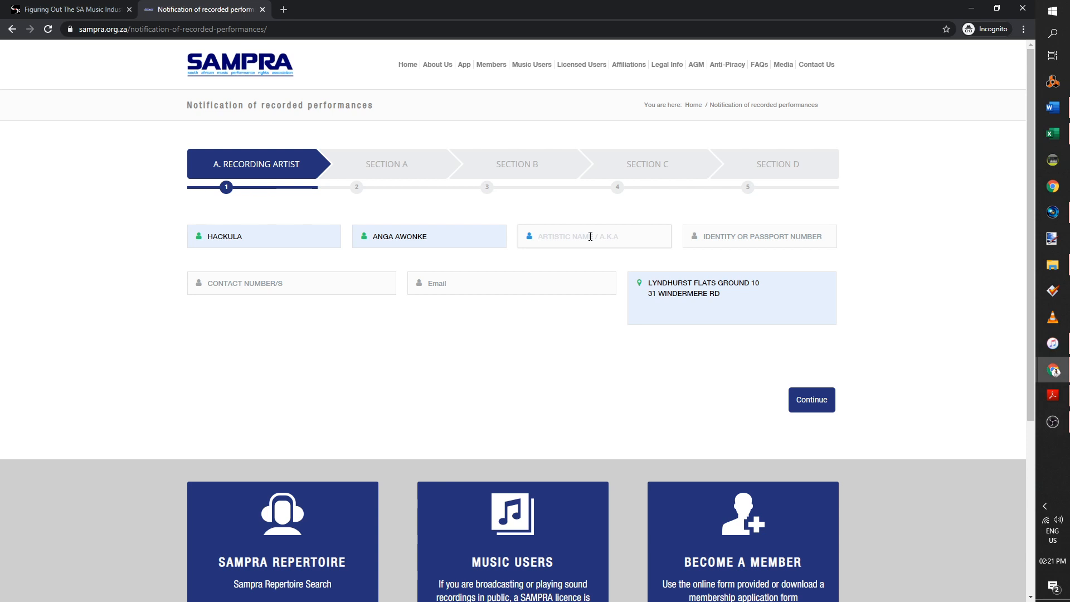
pyautogui.write('SkillMusicSA')
pyautogui.click(791, 238)
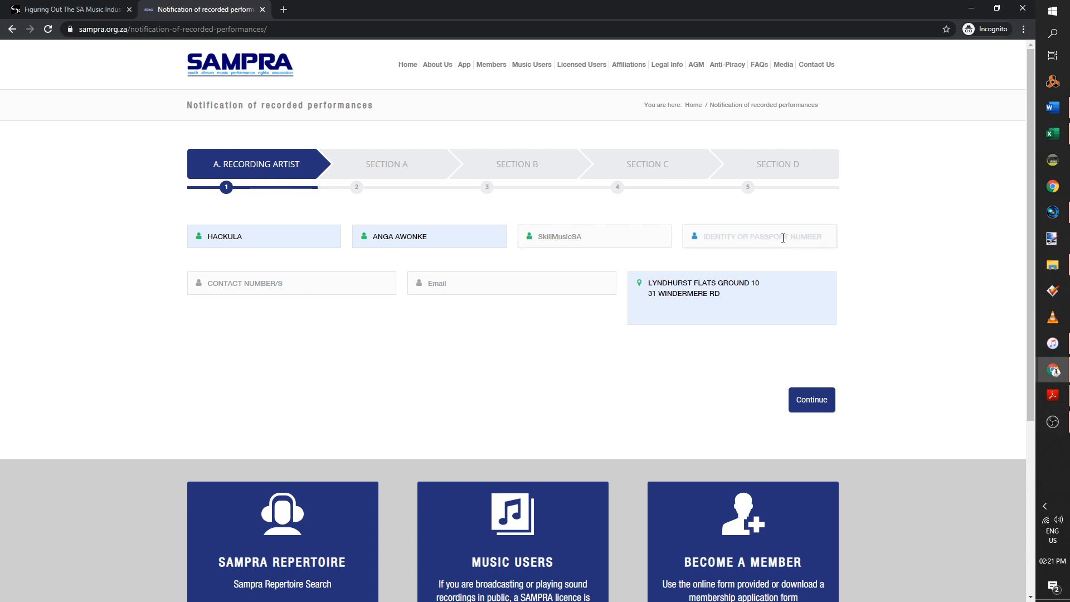
# Autofill the saved e-mail, enter the artist's contact number, and continue to Section A
pyautogui.click(497, 285)
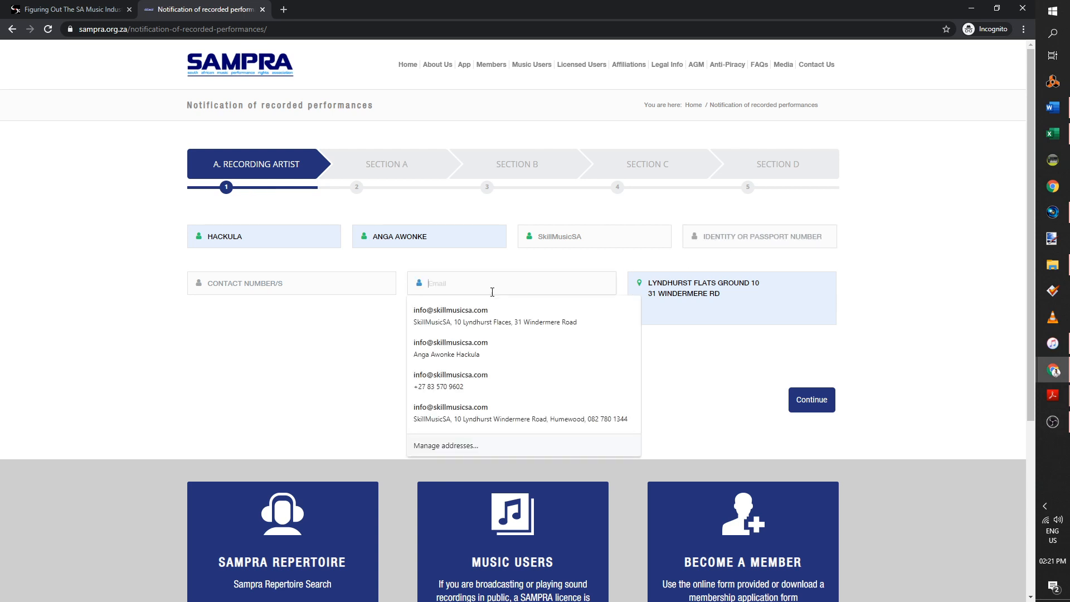
pyautogui.click(493, 311)
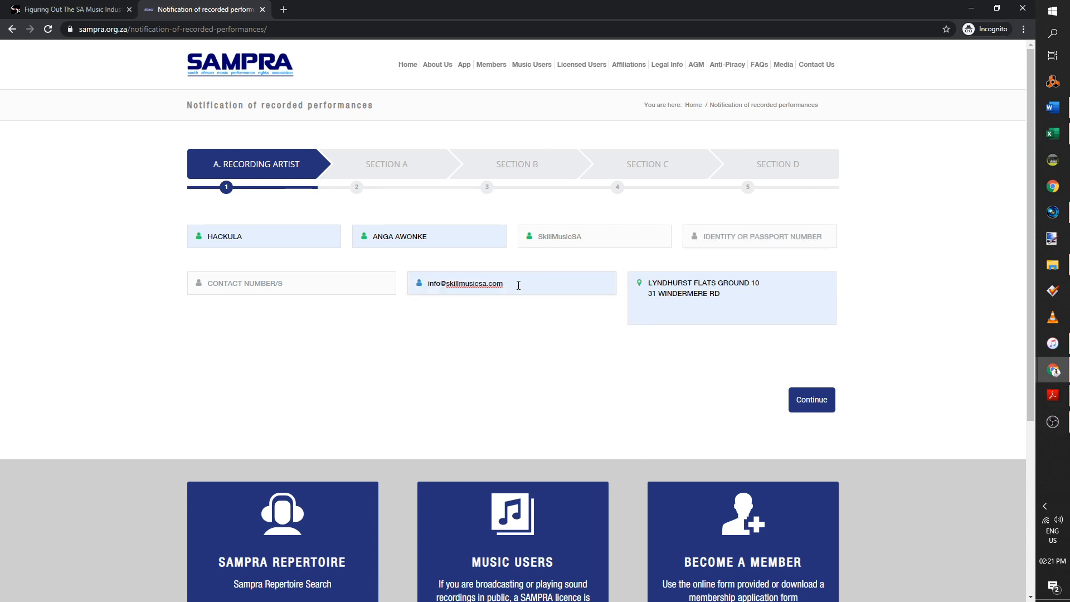
pyautogui.click(214, 286)
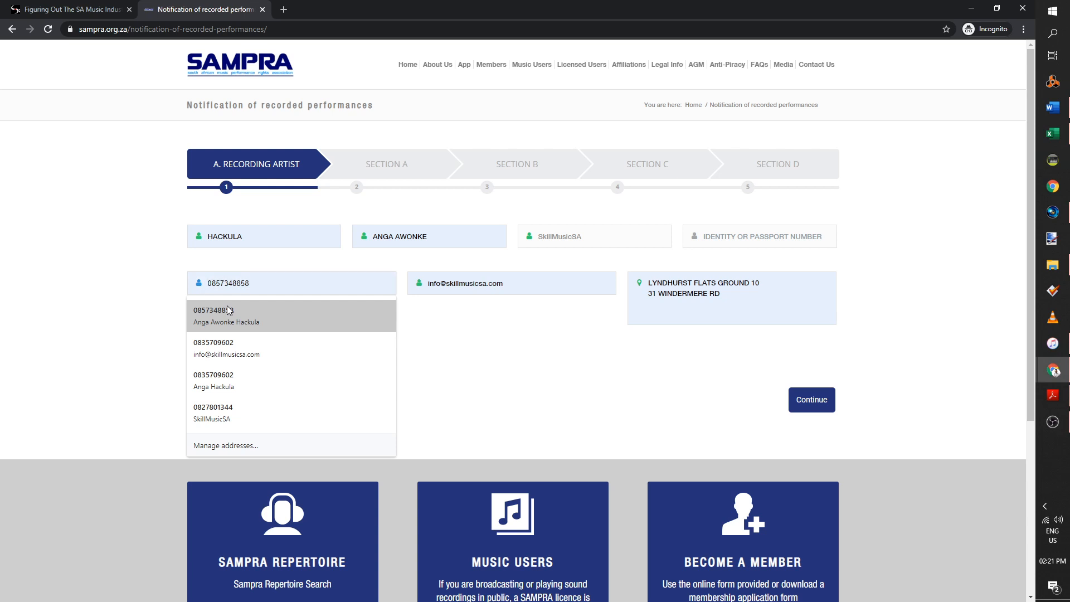
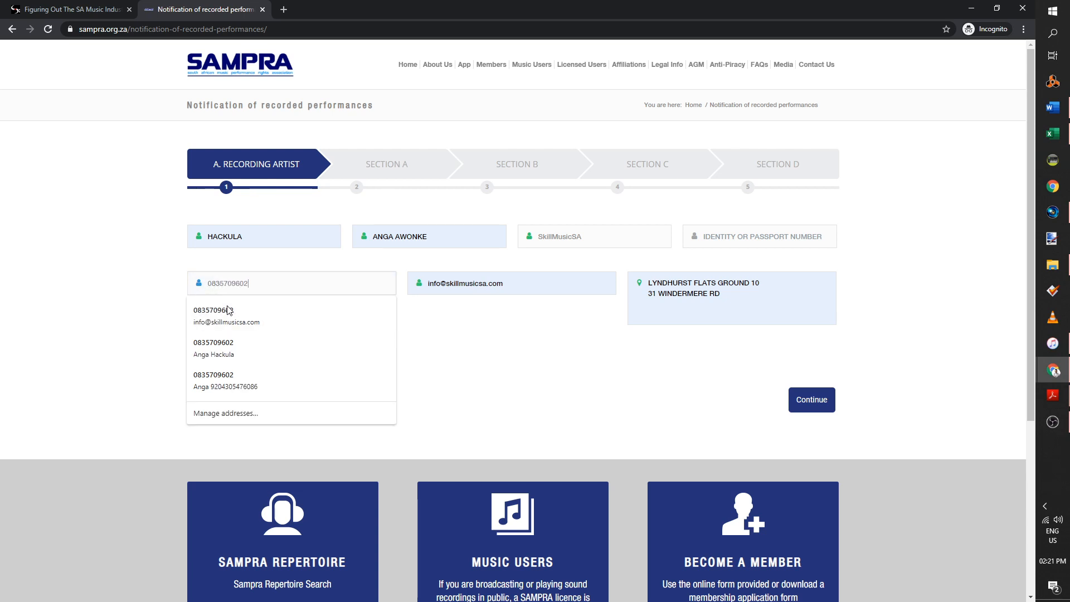
pyautogui.click(484, 357)
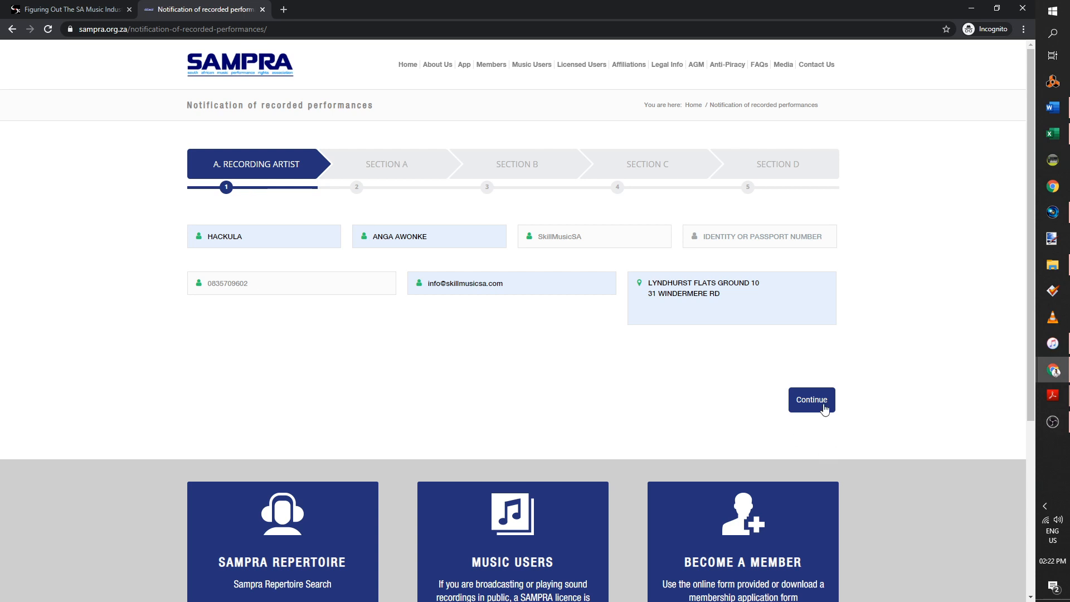
pyautogui.click(824, 403)
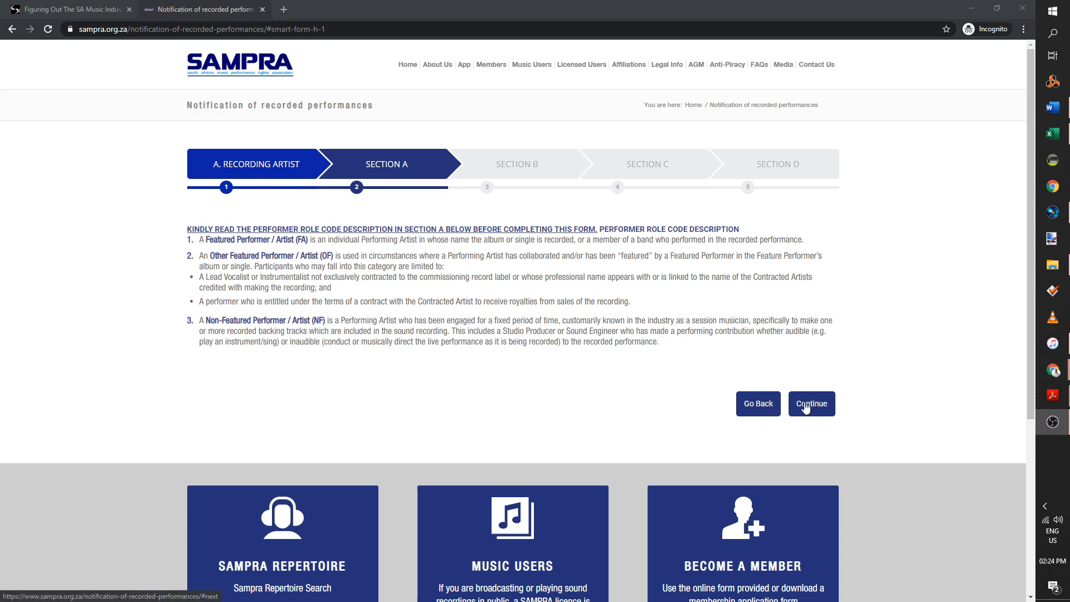
# Review Section A's performer role codes and continue to Section B
pyautogui.click(806, 408)
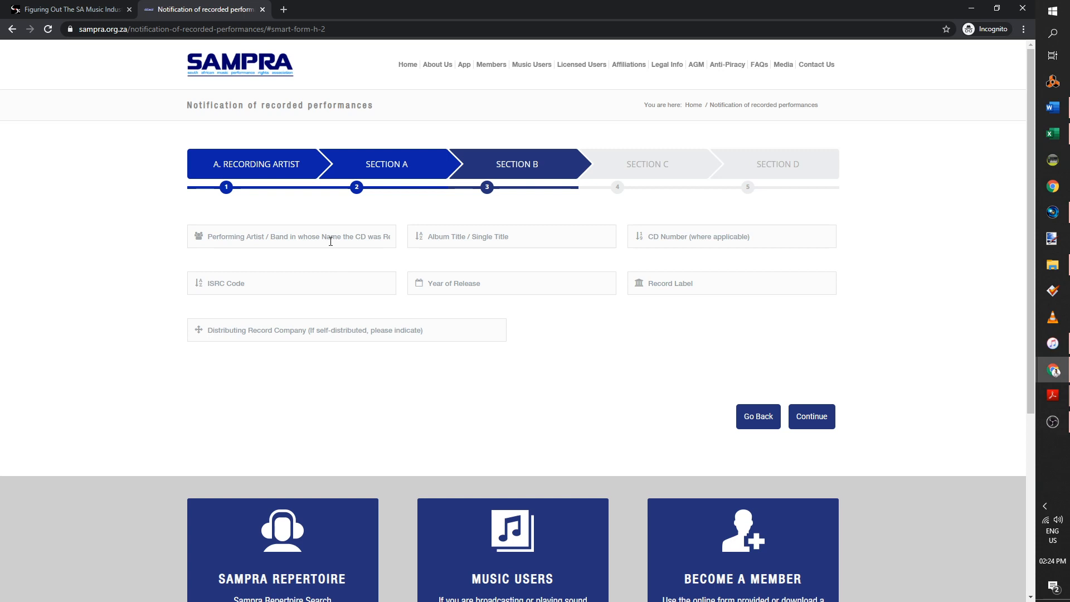
# Enter performing artist SkillMusicSA, album title So Hard and CD number 1
pyautogui.click(274, 243)
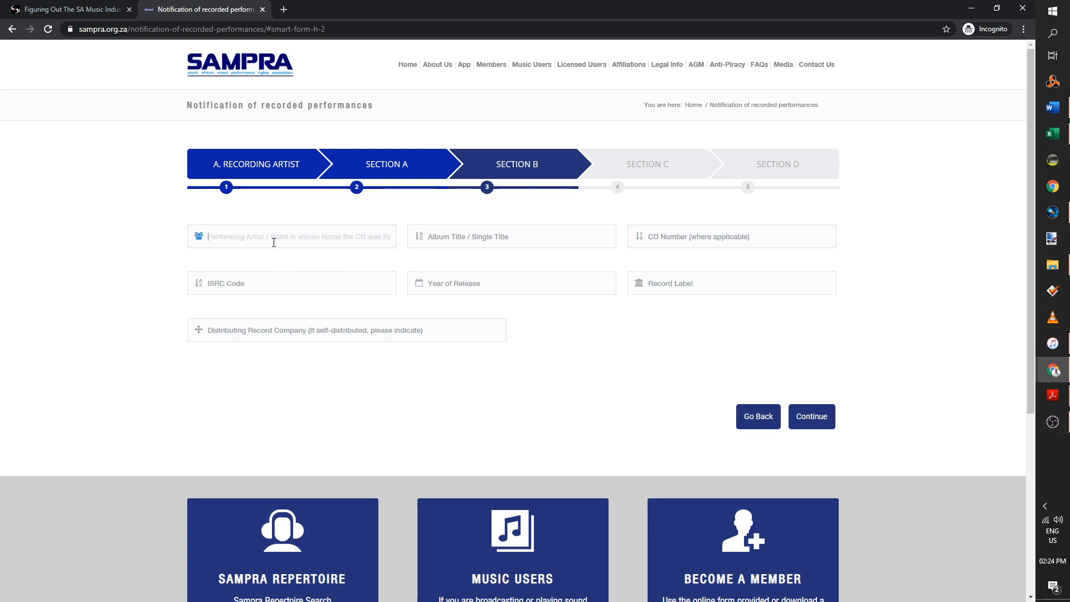
pyautogui.write('SkillMusicSA')
pyautogui.click(495, 240)
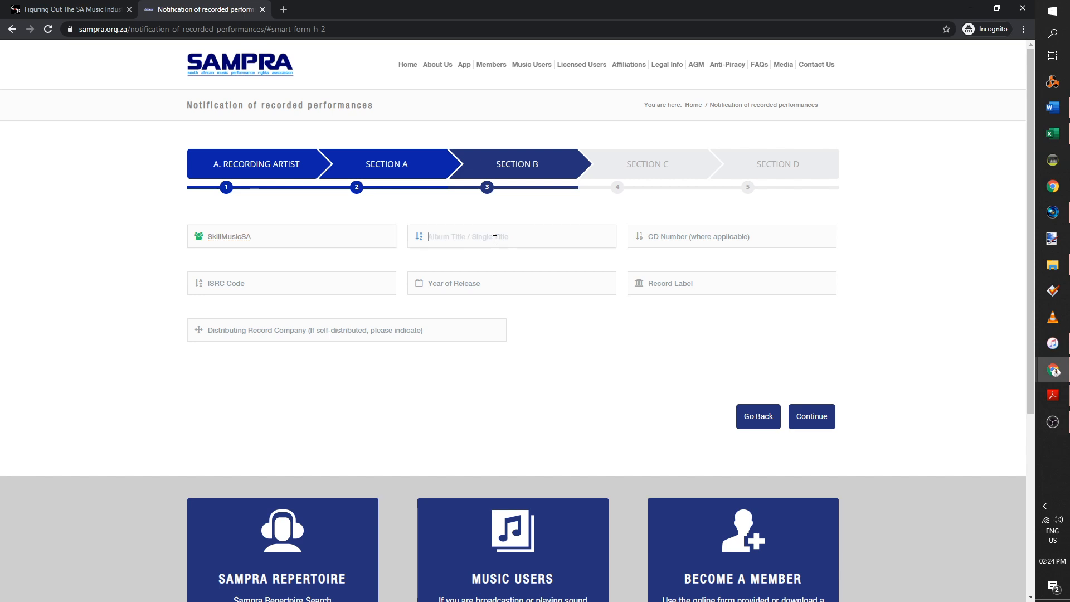
pyautogui.write('So Hard')
pyautogui.click(669, 240)
pyautogui.write('1')
pyautogui.press('BackSpace')
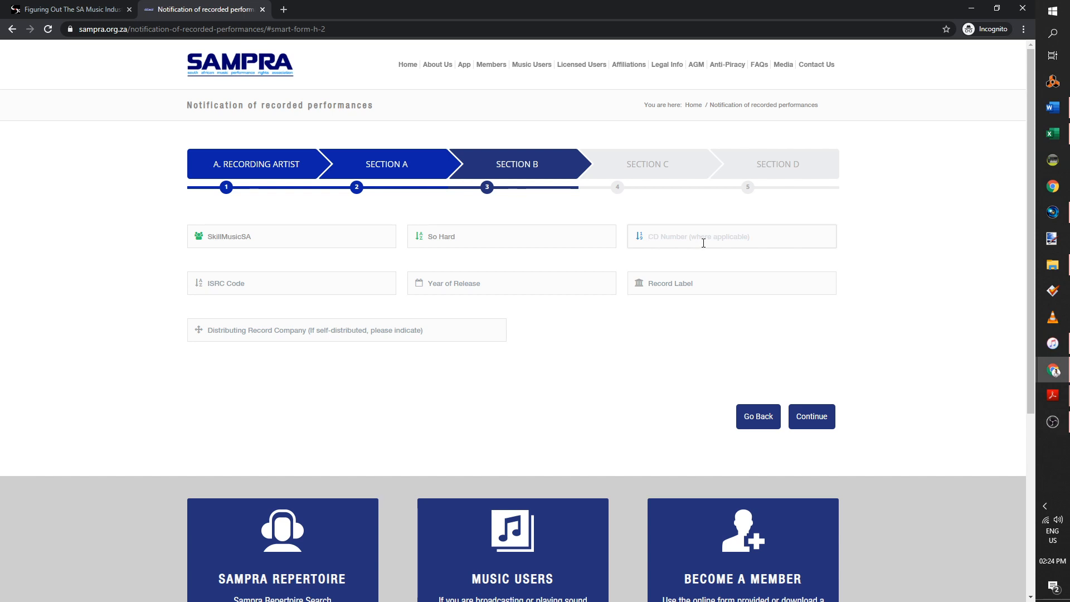
pyautogui.write('1')
# Enter record label SkillMusicSA and release year 2020
pyautogui.click(677, 289)
pyautogui.write('SkillMsu')
pyautogui.press('BackSpace')
pyautogui.press('BackSpace')
pyautogui.write('usicSA')
pyautogui.click(552, 282)
pyautogui.write('2020')
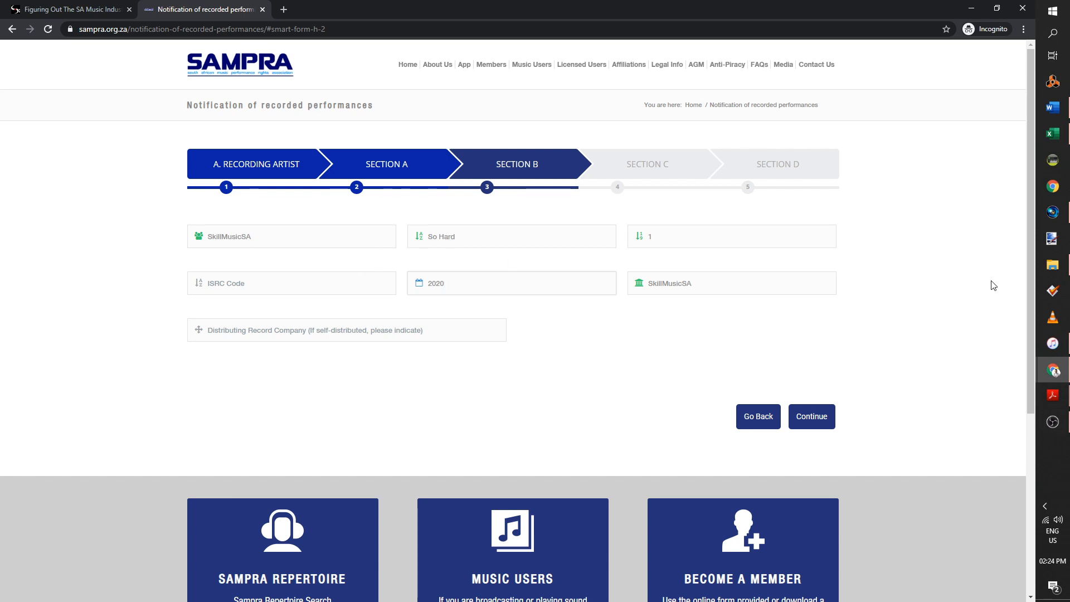
# Paste ISRC ZAIN42000013 from Excel, set distributor to Self-distributing, and continue to Section C
pyautogui.click(1052, 134)
pyautogui.click(1053, 133)
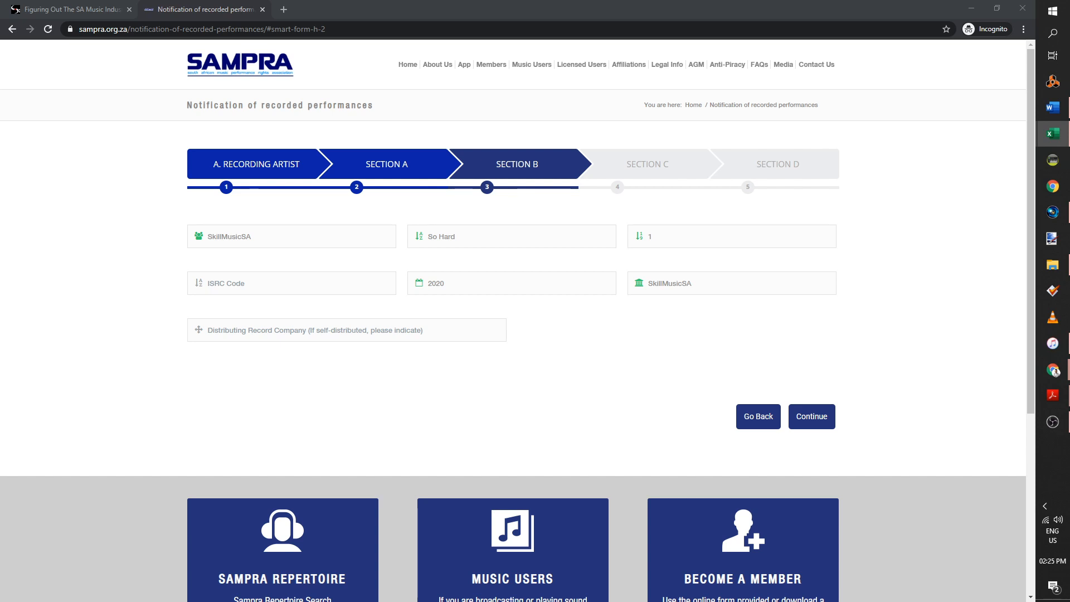
pyautogui.click(356, 277)
pyautogui.write('ZAIN42000013')
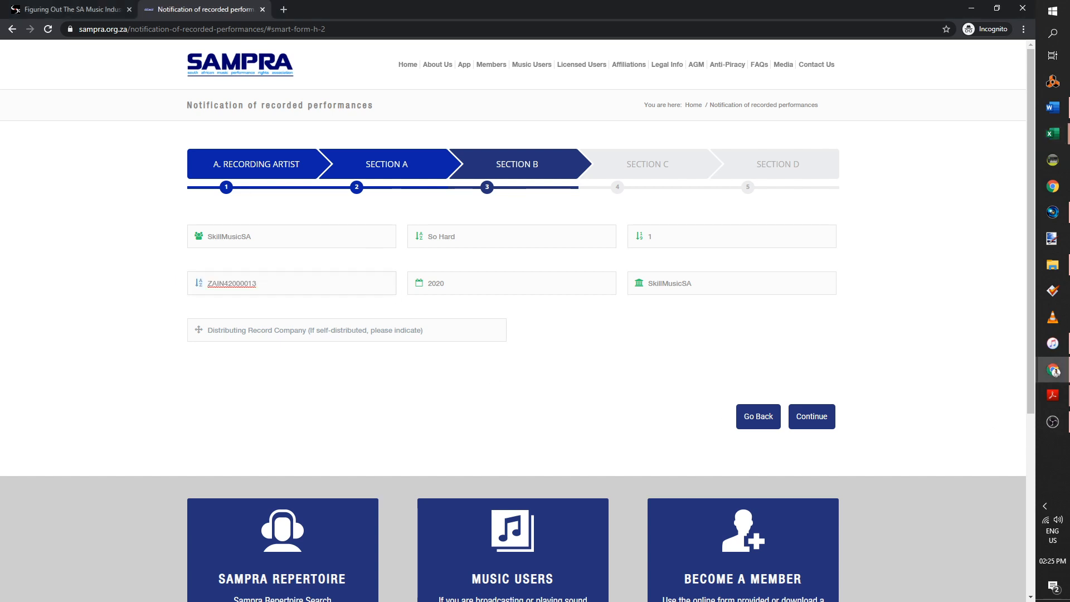
pyautogui.hotkey('alt', 'Tab')
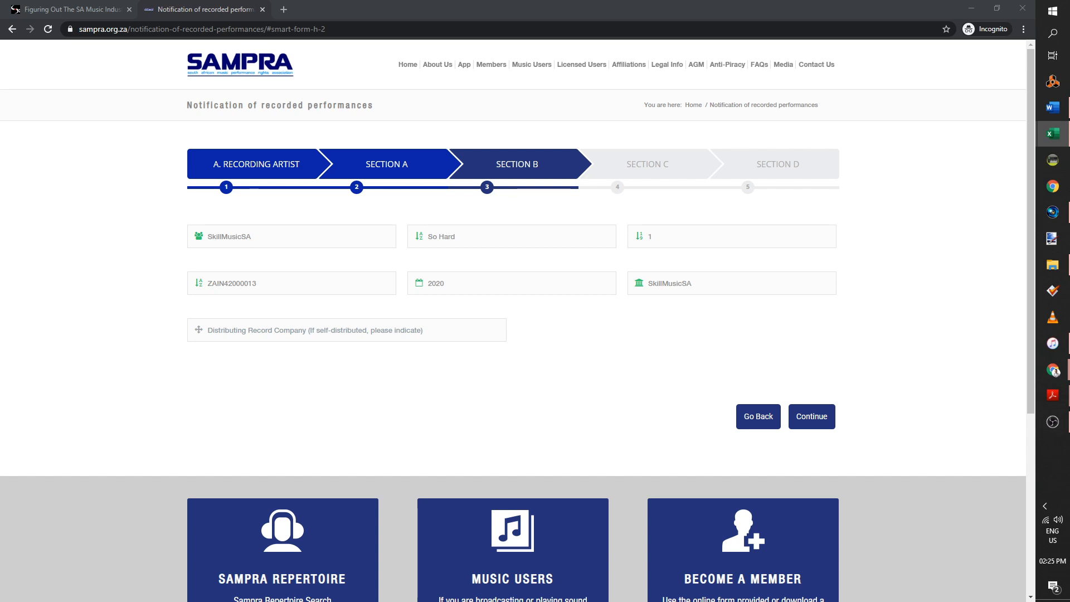
pyautogui.click(341, 411)
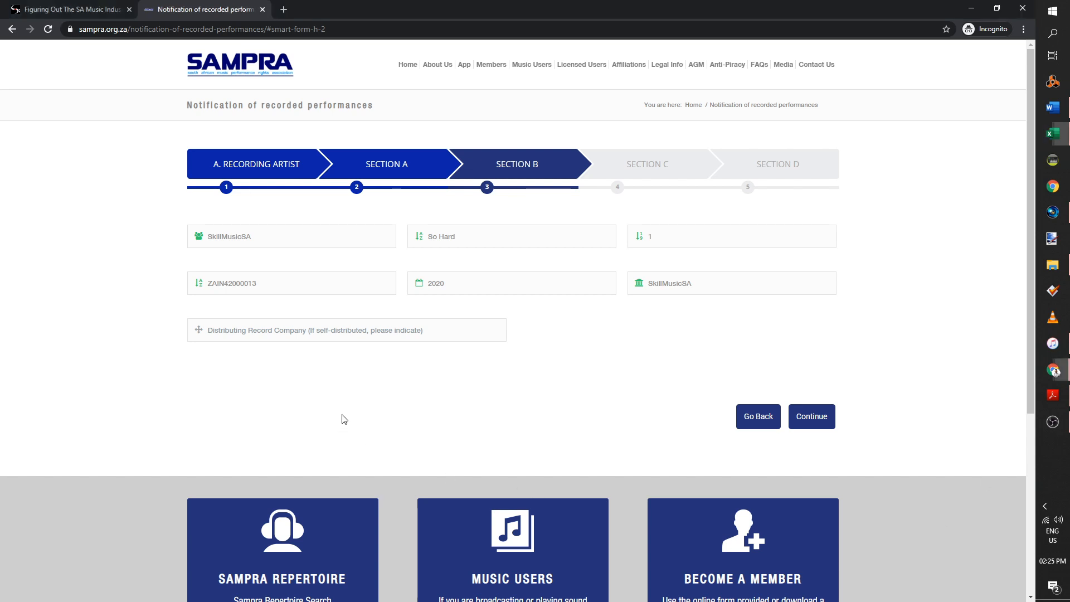
pyautogui.click(355, 333)
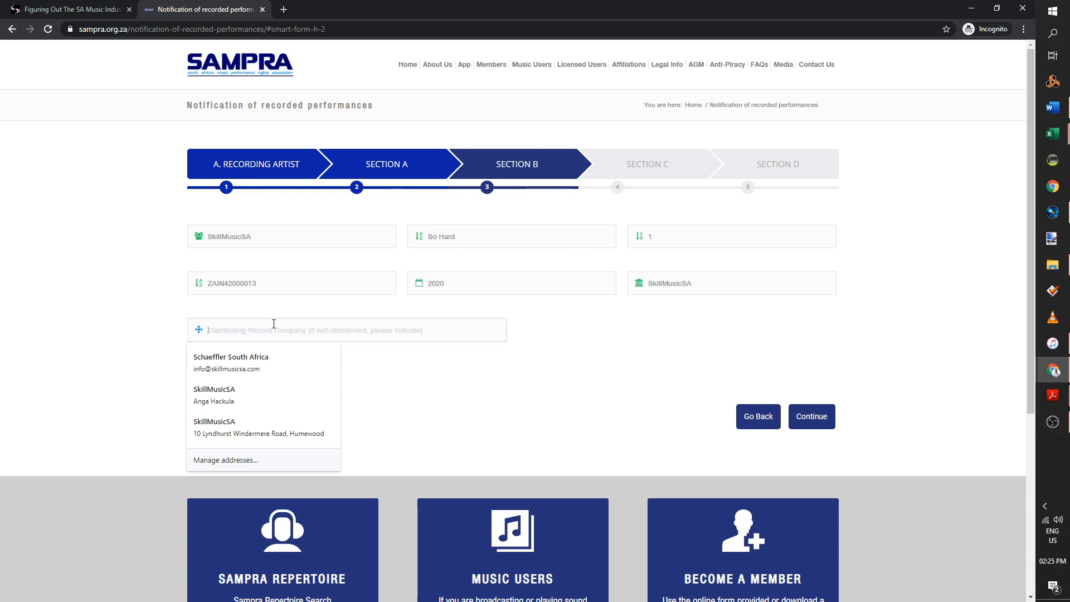
pyautogui.write('Self-dist')
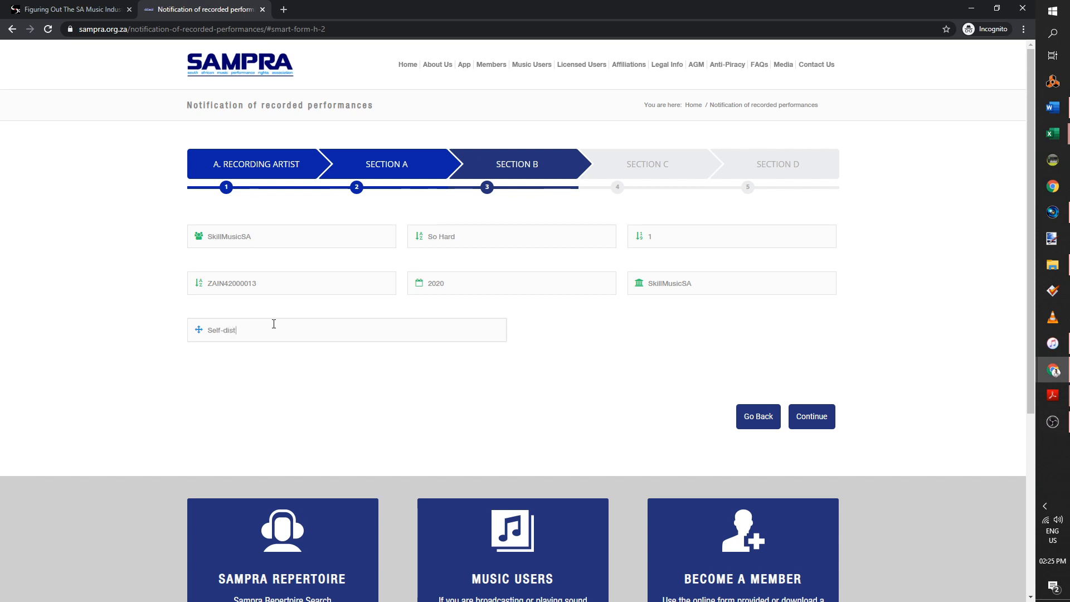
pyautogui.write('ributing')
pyautogui.click(815, 417)
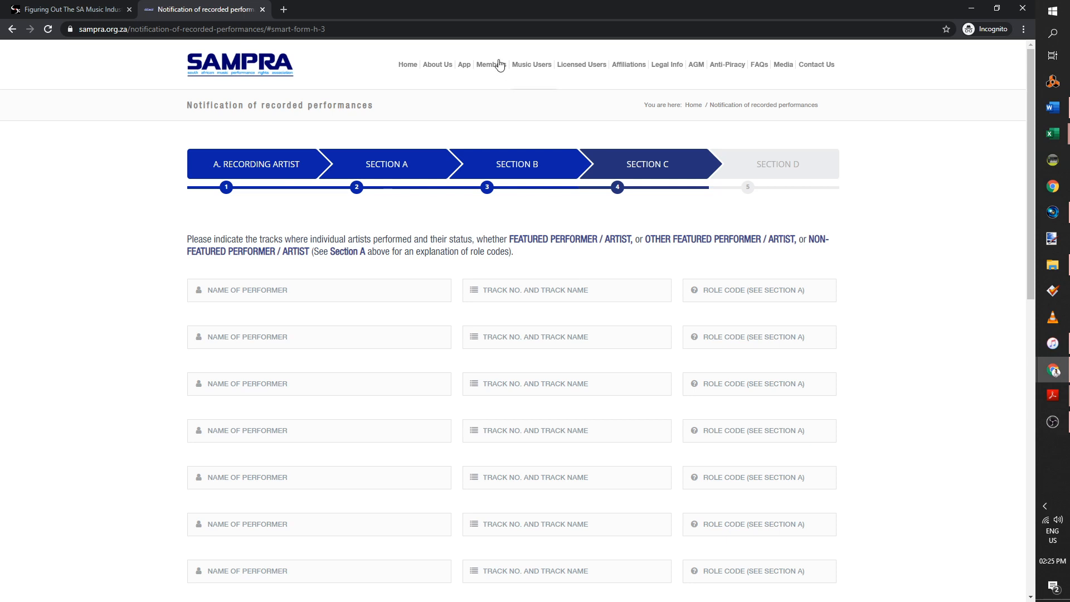
# Enter the first performer's full name and track number 1 in Section C row 1
pyautogui.click(363, 295)
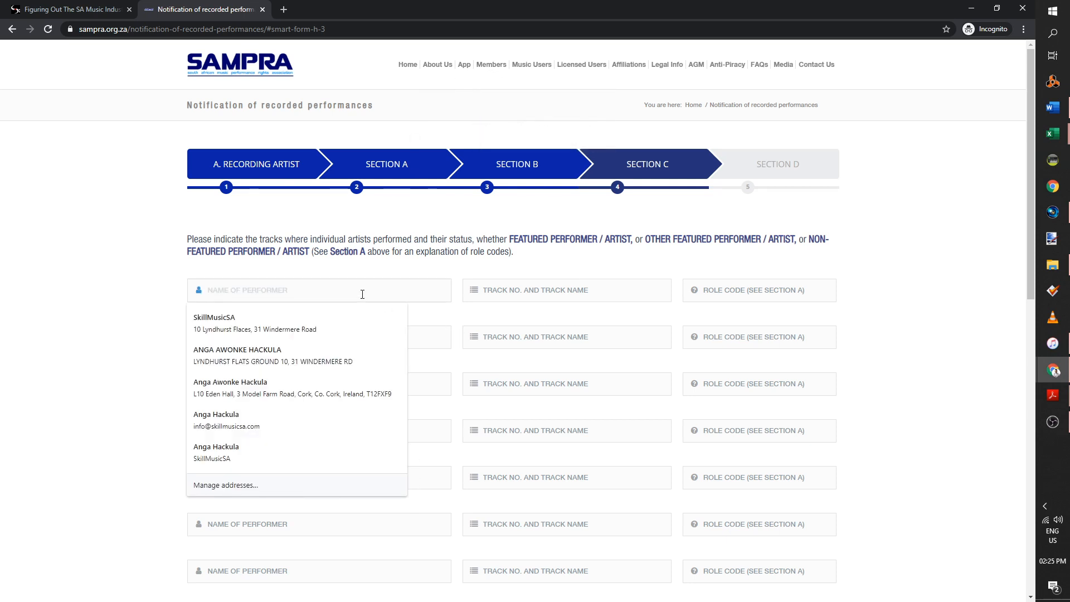
pyautogui.write('Ang')
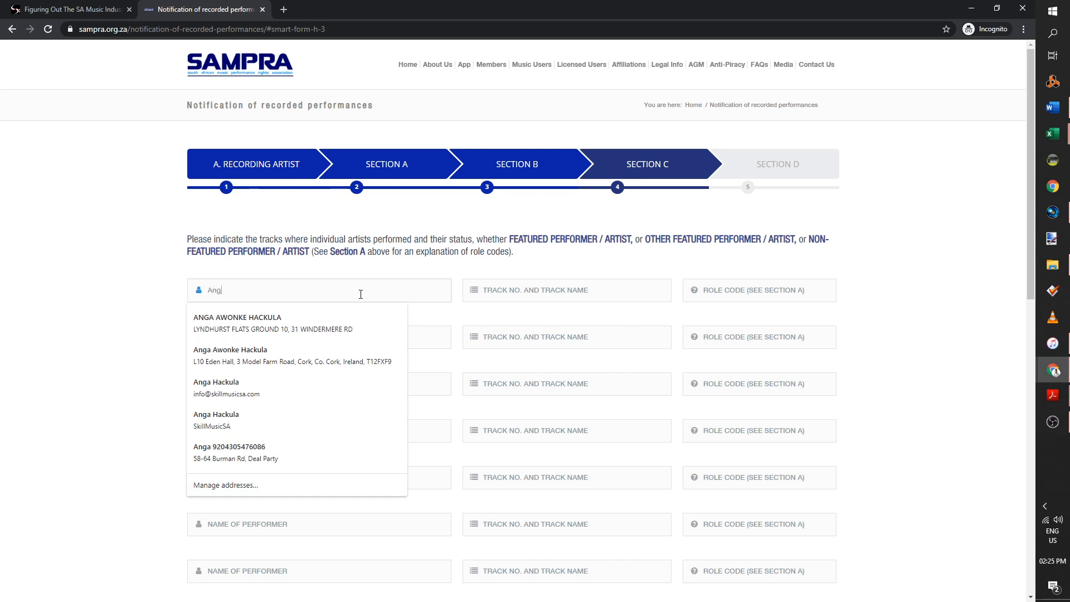
pyautogui.write('a')
pyautogui.press('Down')
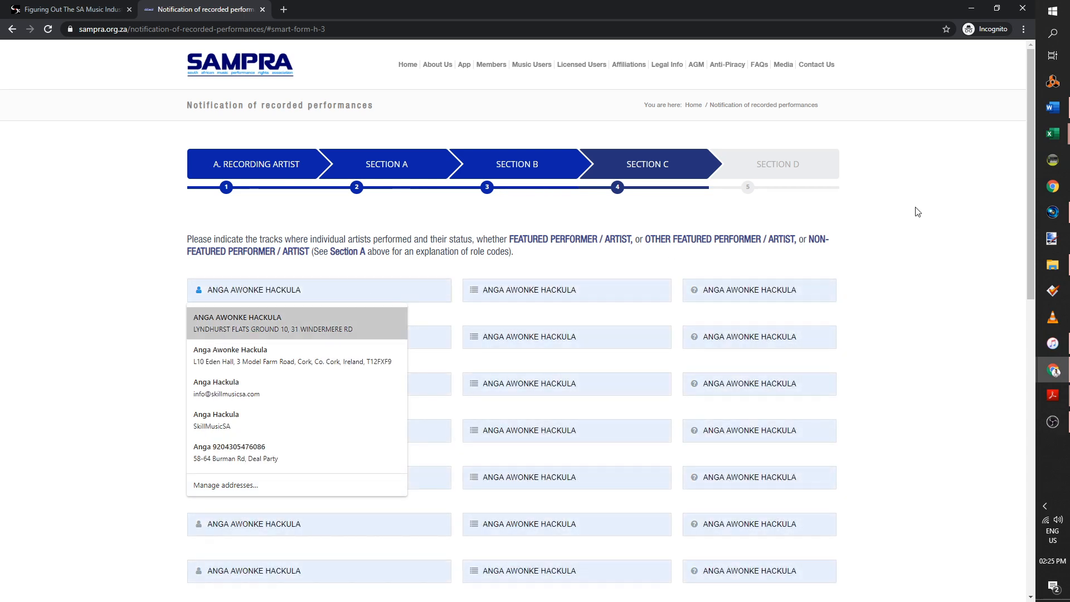
pyautogui.press('Escape')
pyautogui.click(703, 290)
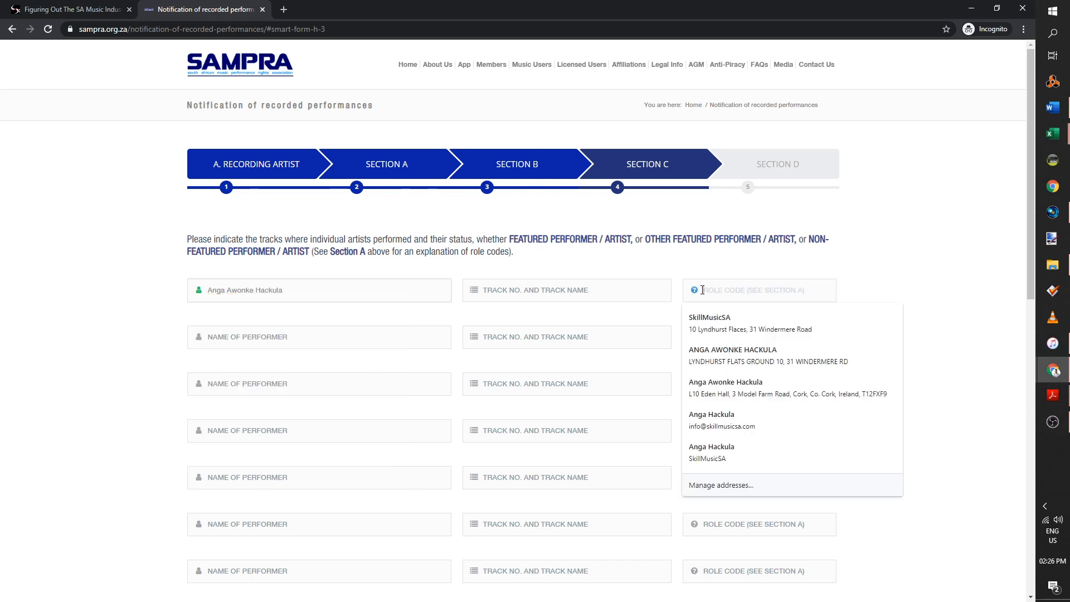
pyautogui.click(610, 290)
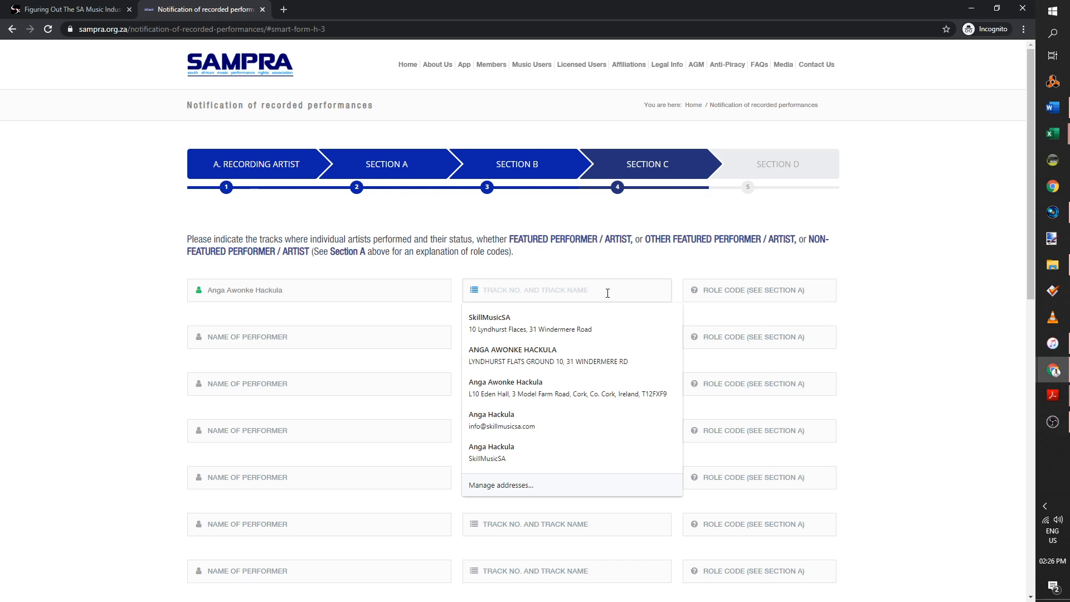
pyautogui.write('1. So Hard')
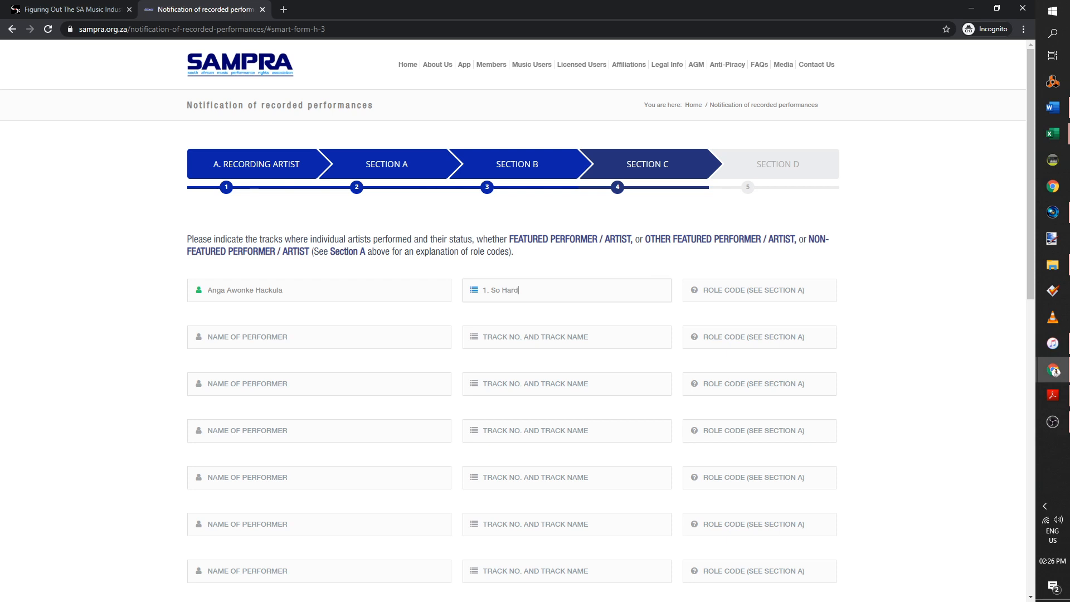
# Look up Section A's role codes and set row 1's Role Code to FA
pyautogui.hotkey('alt', 'Tab')
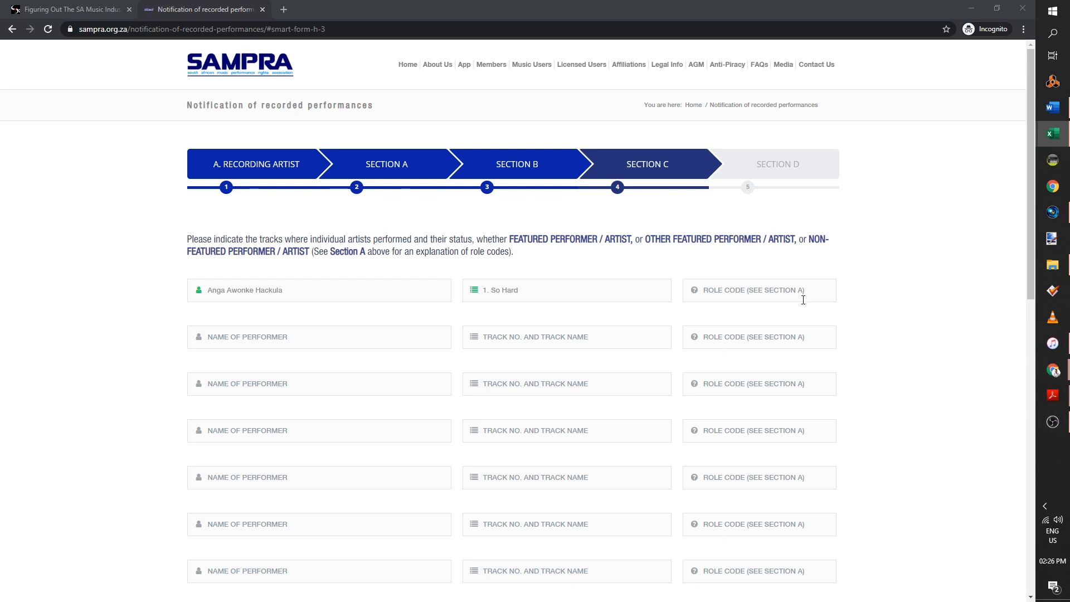
pyautogui.click(722, 295)
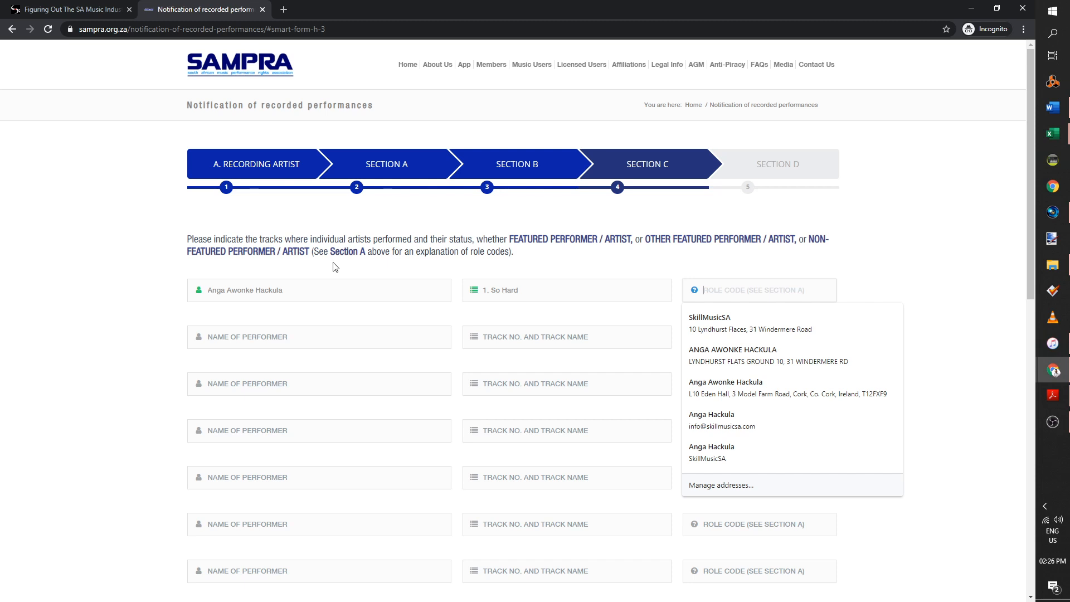
pyautogui.moveTo(510, 239); pyautogui.dragTo(633, 237)
pyautogui.hotkey('ctrl', 'c')
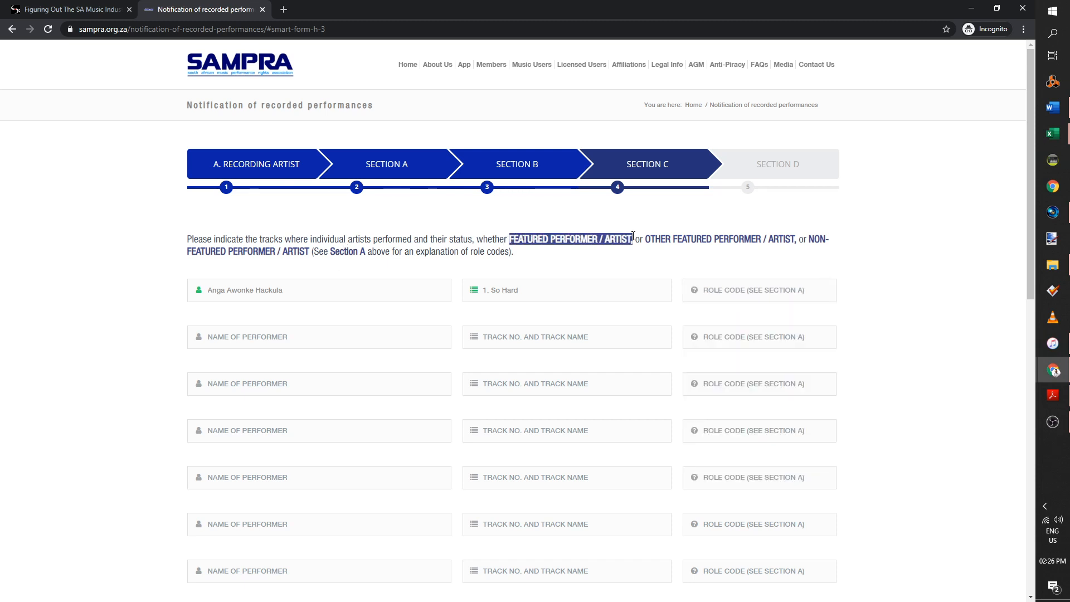
pyautogui.click(731, 300)
pyautogui.hotkey('ctrl', 'v')
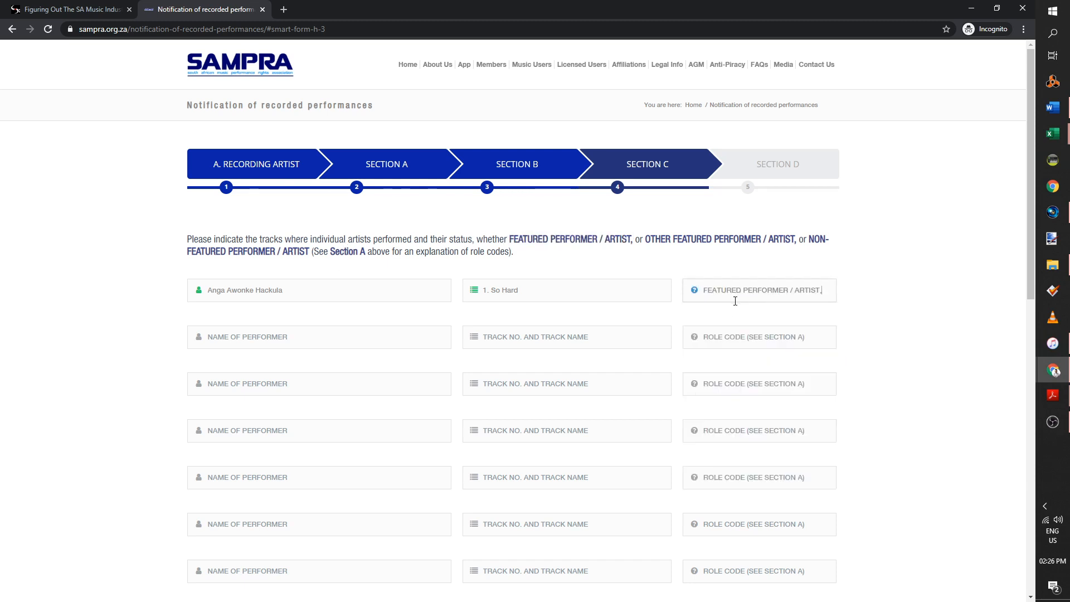
pyautogui.press('BackSpace')
pyautogui.click(388, 167)
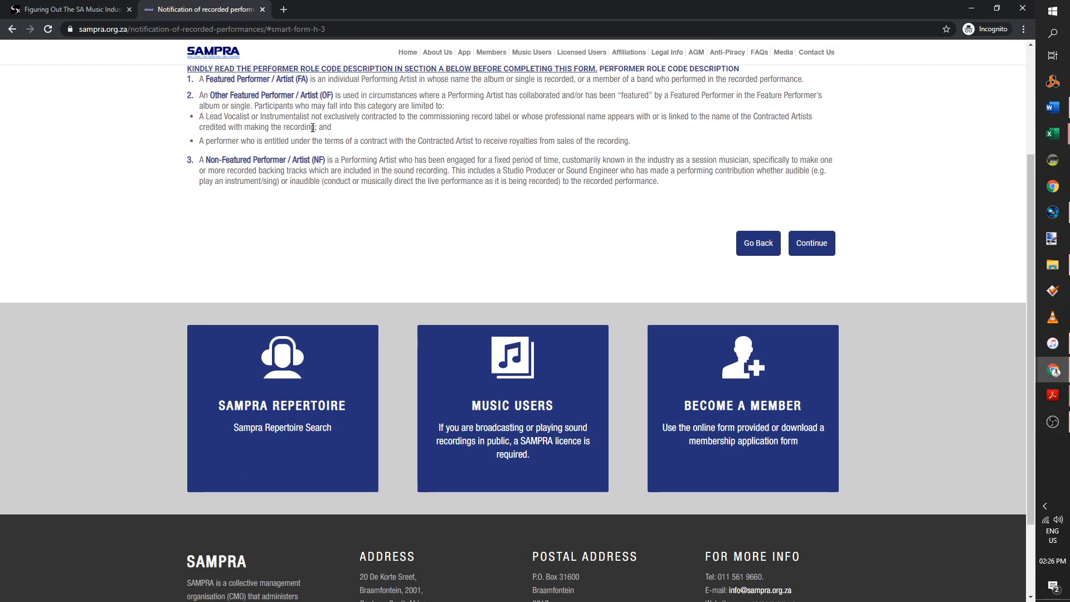
pyautogui.scroll(4, 524, 84)
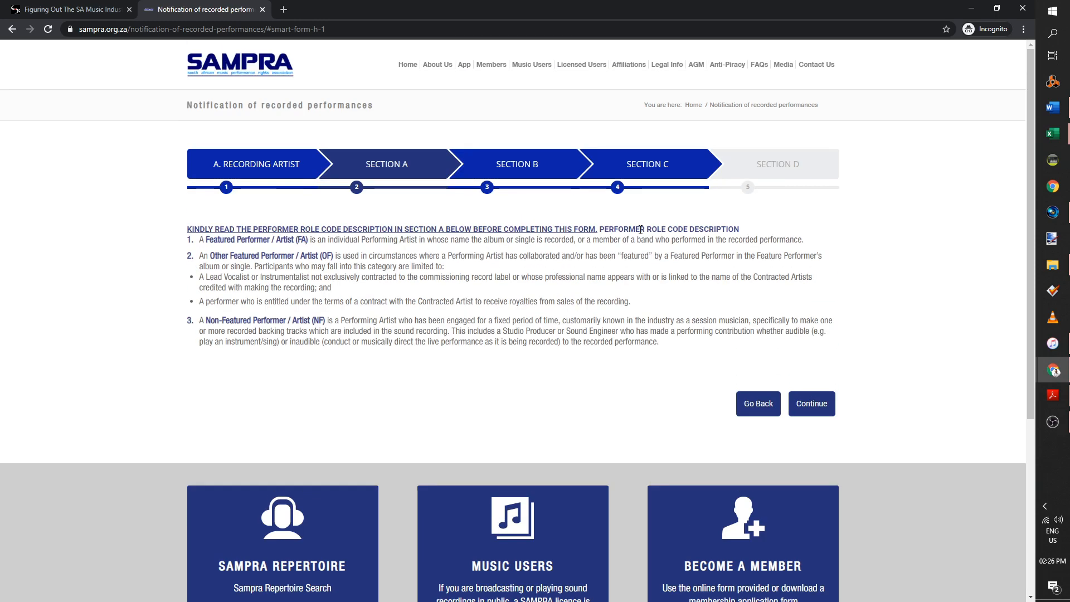
pyautogui.click(667, 167)
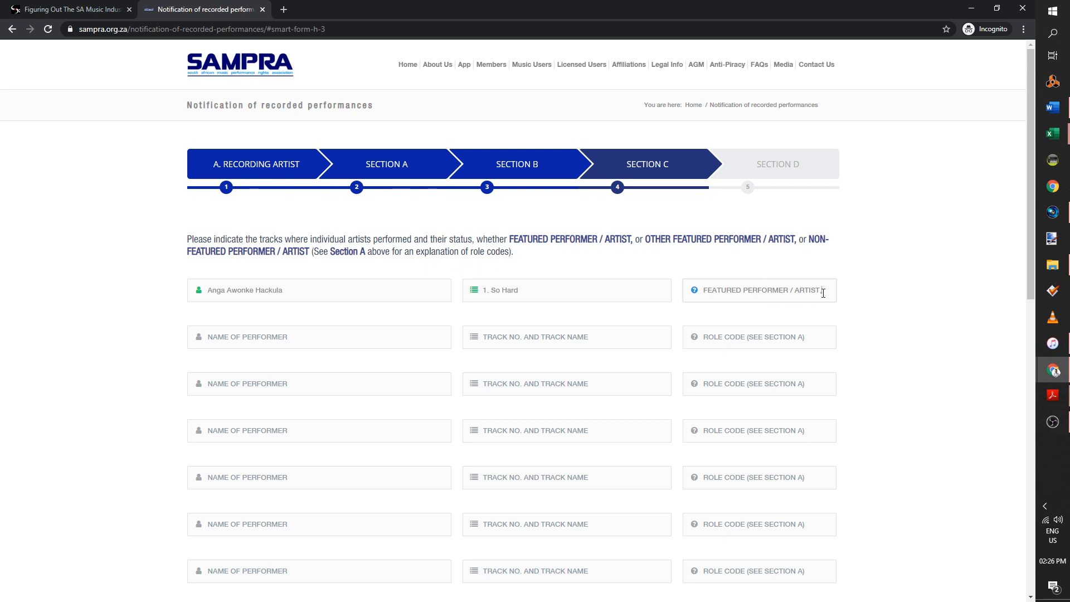
pyautogui.moveTo(825, 292); pyautogui.dragTo(553, 280)
pyautogui.hotkey('ctrl', 'c')
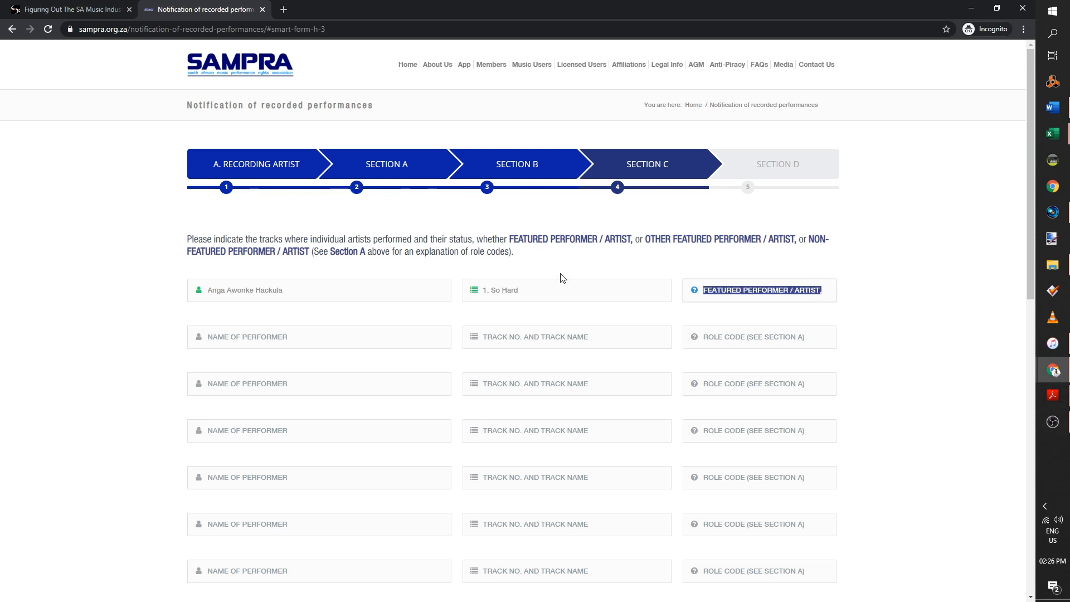
pyautogui.write('FA')
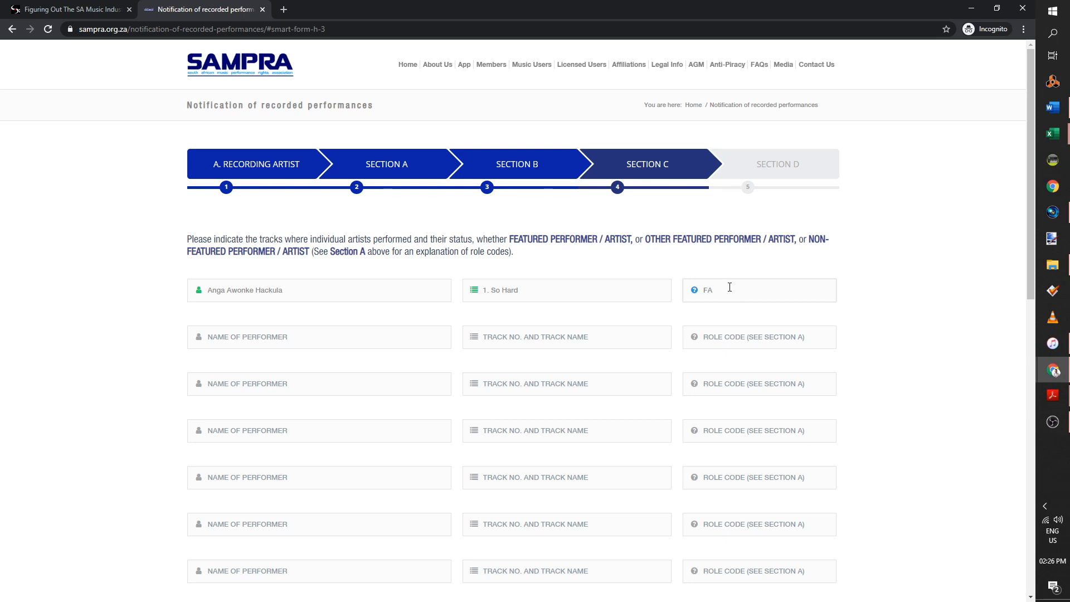
# Recheck Section A's role descriptions and return to row 1's FA role code
pyautogui.scroll(-10, 725, 285)
pyautogui.scroll(8, 728, 293)
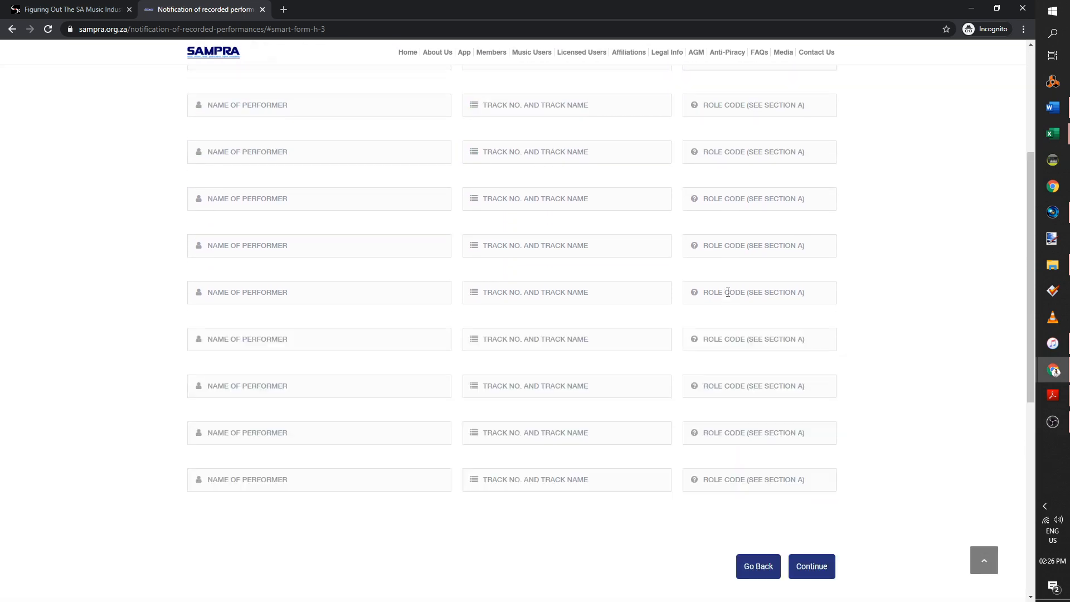
pyautogui.scroll(2, 700, 232)
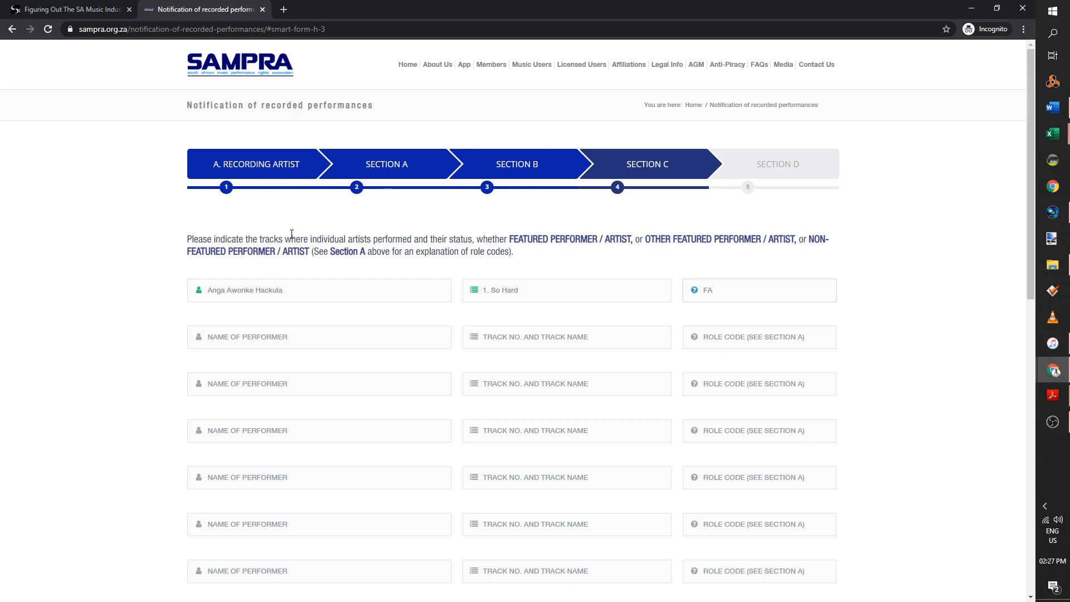
pyautogui.click(379, 170)
pyautogui.scroll(-3, 331, 221)
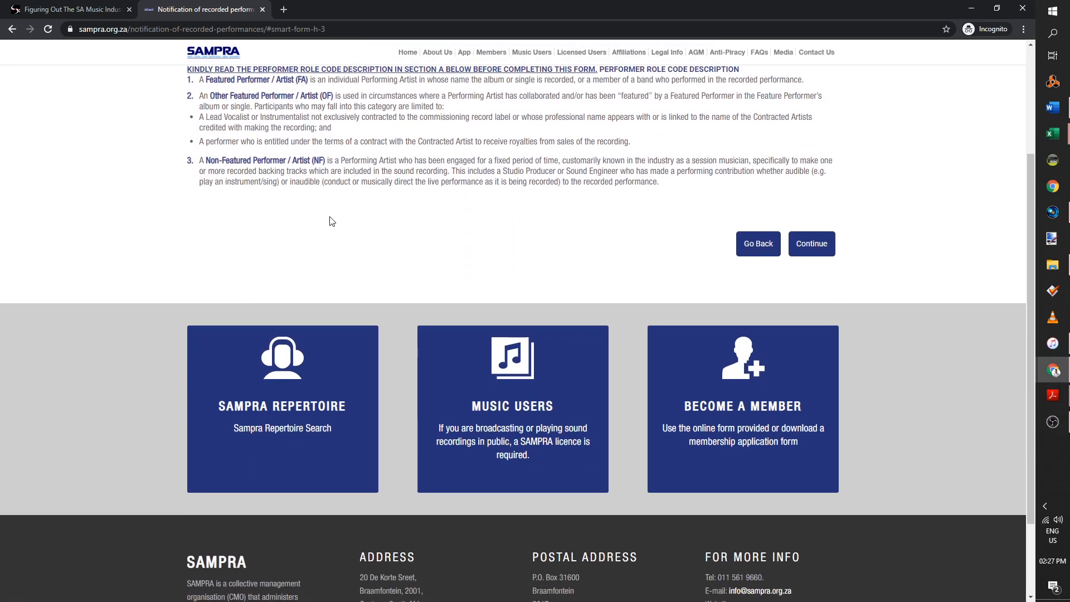
pyautogui.scroll(2, 324, 212)
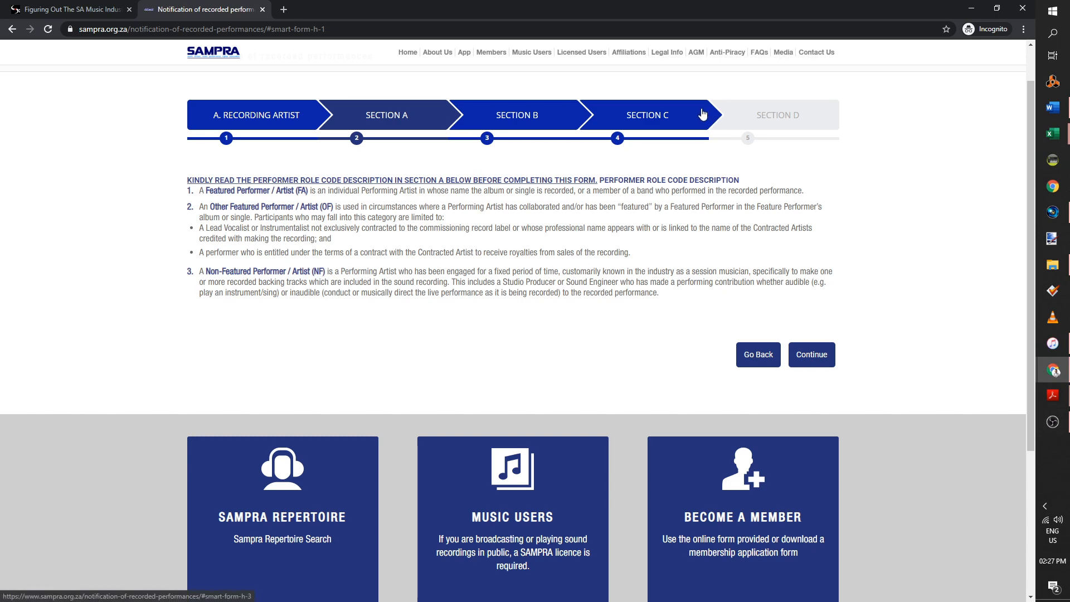
pyautogui.click(703, 116)
pyautogui.scroll(2, 724, 220)
pyautogui.click(735, 244)
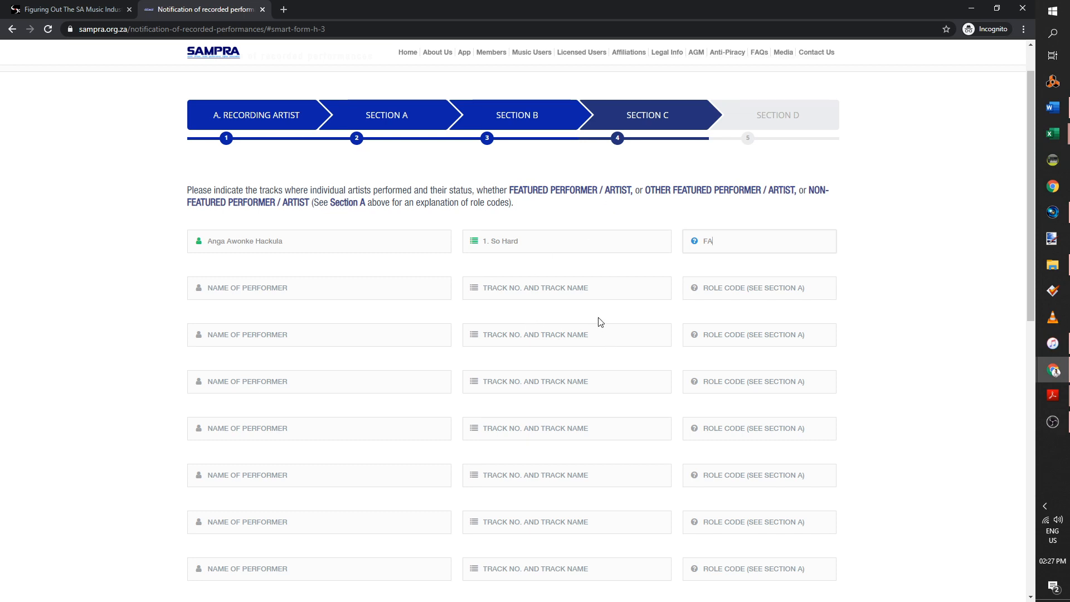
# Copy the first performer's name and track 1. So Hard into row 2
pyautogui.click(306, 285)
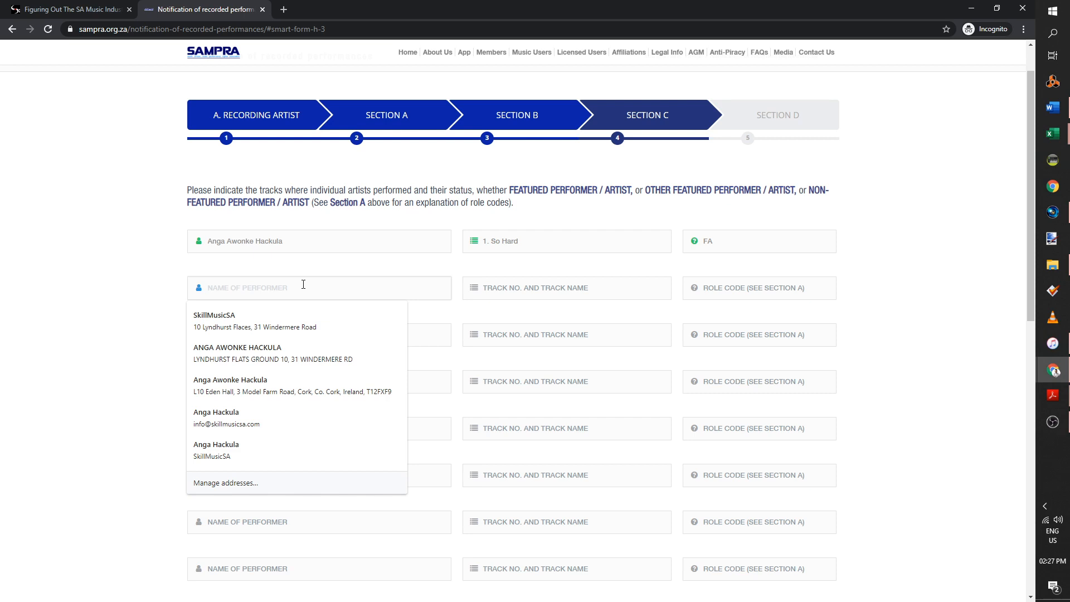
pyautogui.click(266, 247)
pyautogui.click(438, 290)
pyautogui.hotkey('ctrl', 'v')
pyautogui.moveTo(420, 296); pyautogui.dragTo(0, 292)
pyautogui.moveTo(292, 236); pyautogui.dragTo(179, 246)
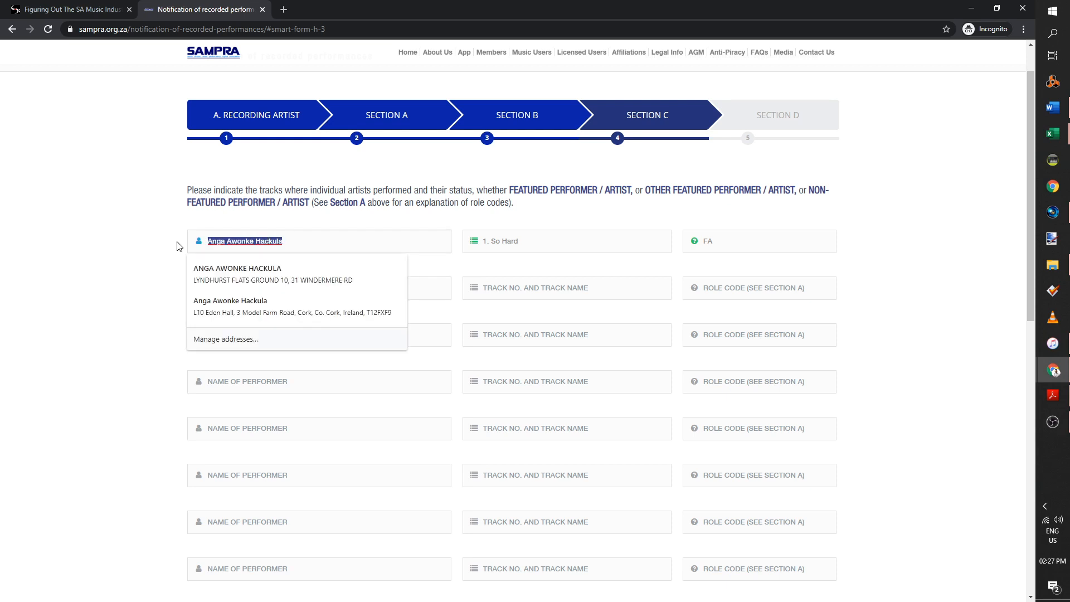
pyautogui.hotkey('ctrl', 'c')
pyautogui.moveTo(440, 287); pyautogui.dragTo(79, 299)
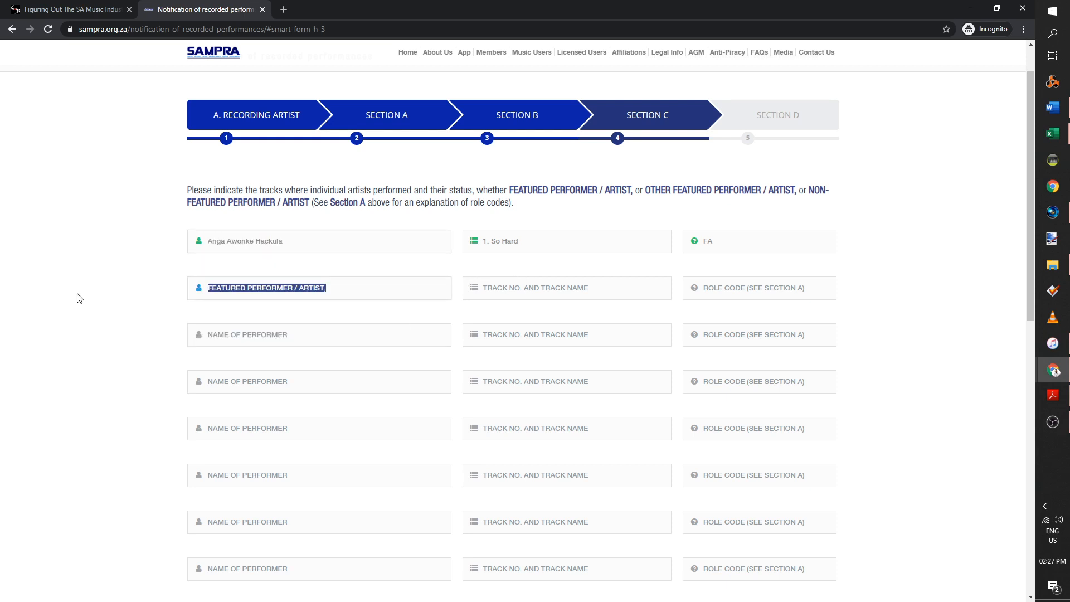
pyautogui.hotkey('ctrl', 'v')
pyautogui.click(572, 295)
pyautogui.moveTo(523, 245); pyautogui.dragTo(428, 265)
pyautogui.hotkey('ctrl', 'c')
pyautogui.click(557, 288)
pyautogui.hotkey('ctrl', 'v')
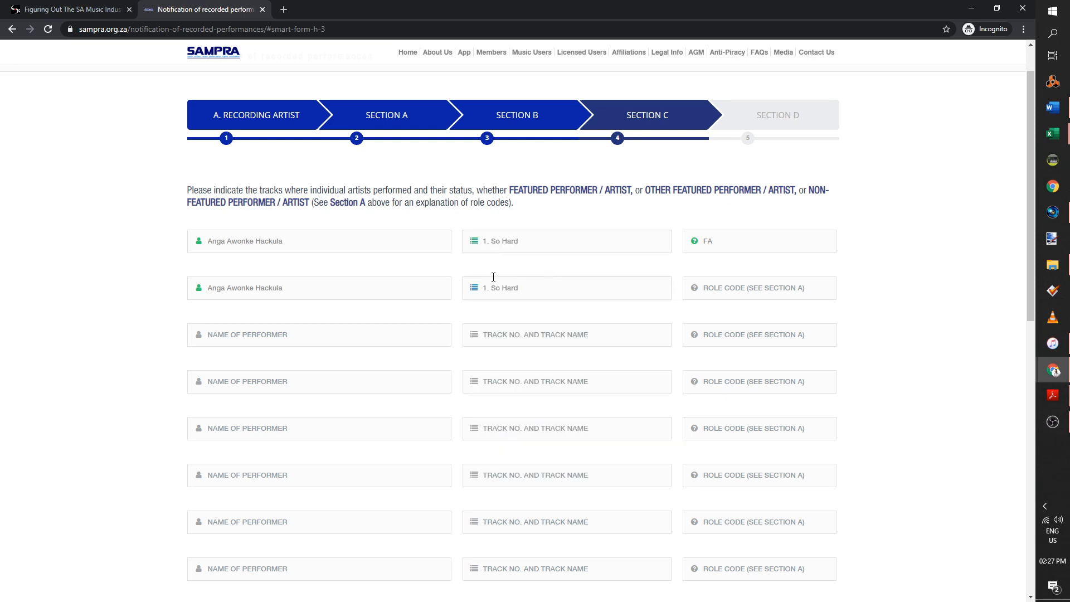
# Change row 2's name to start with XL and begin its role code O
pyautogui.click(265, 287)
pyautogui.moveTo(254, 287); pyautogui.dragTo(114, 293)
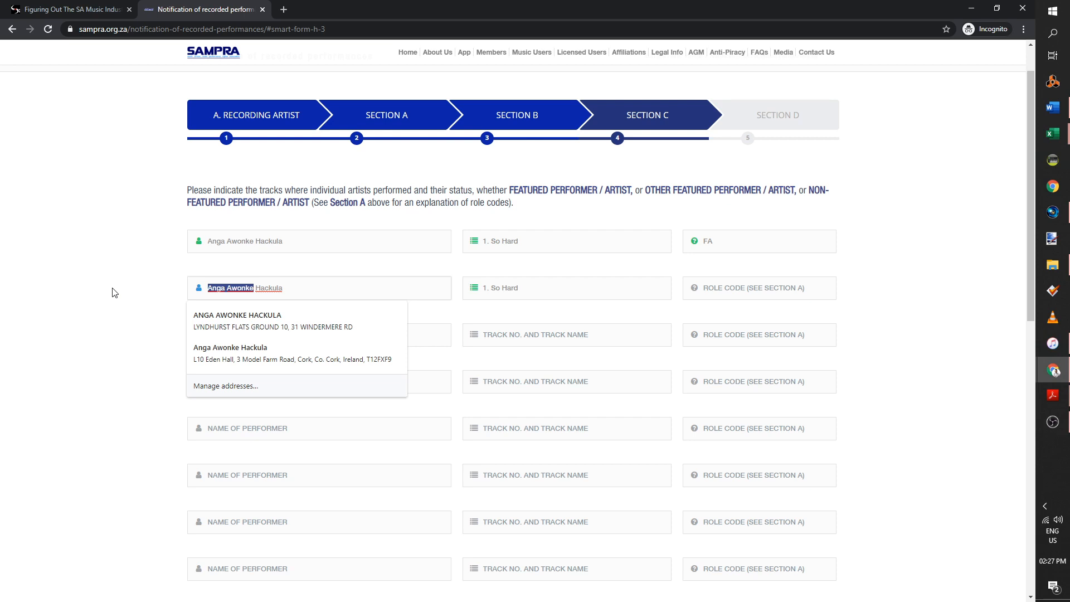
pyautogui.write('XL')
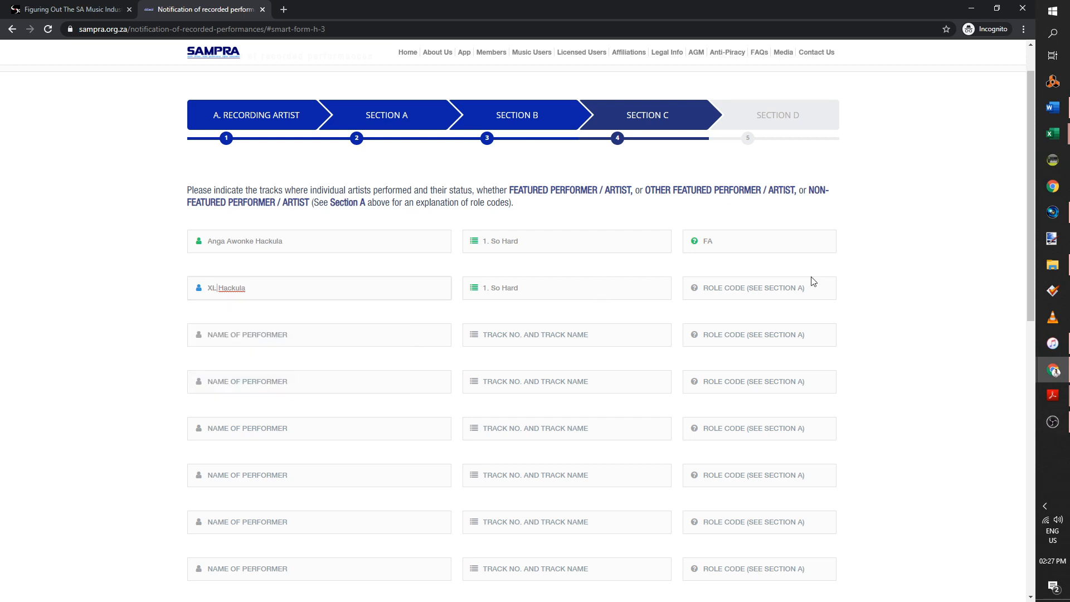
pyautogui.click(799, 288)
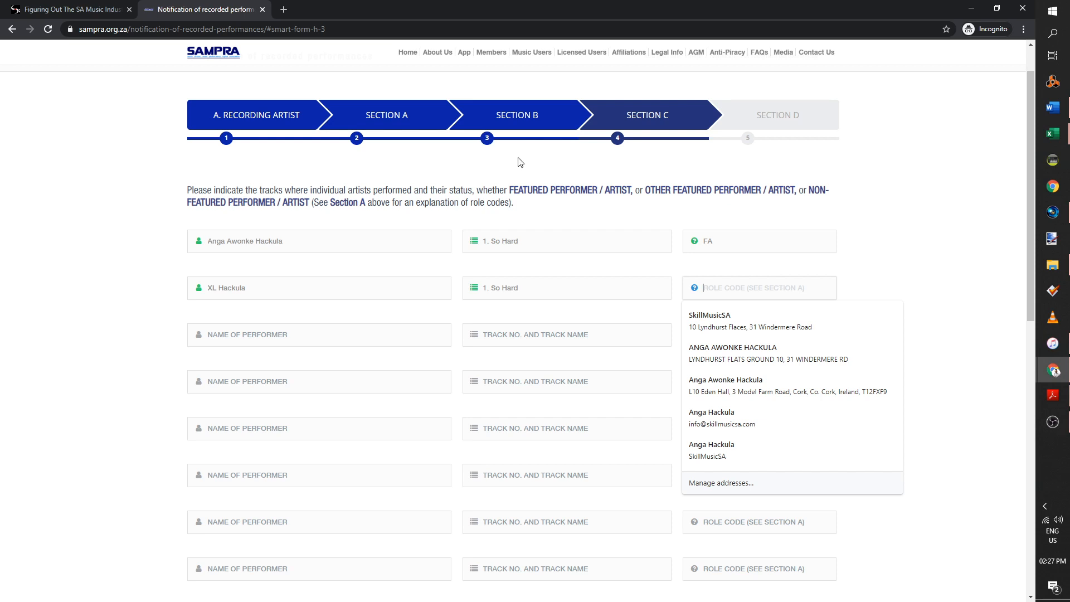
pyautogui.click(404, 115)
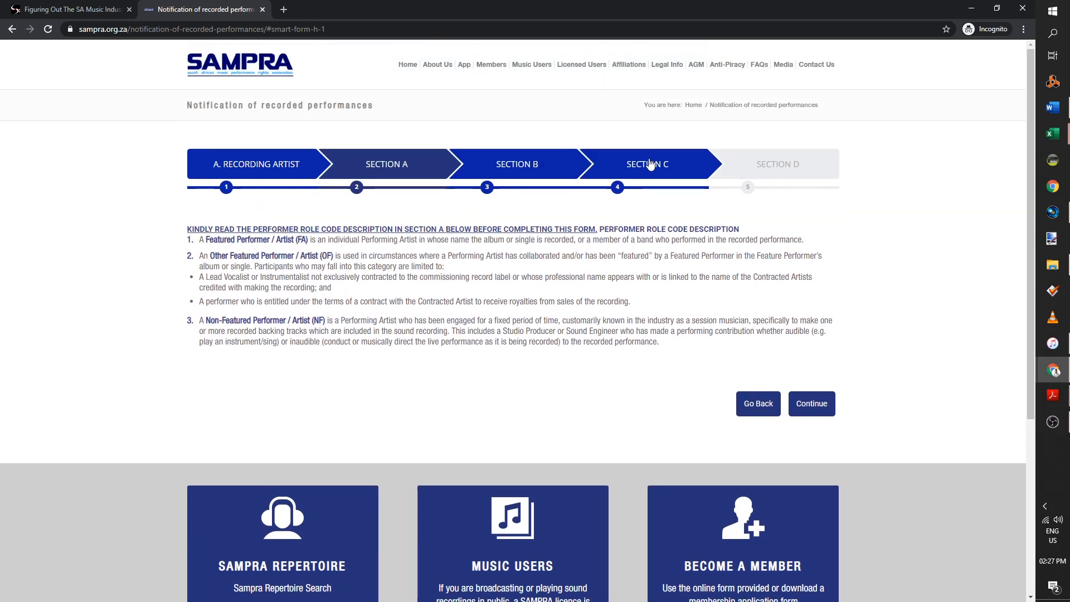
pyautogui.click(649, 162)
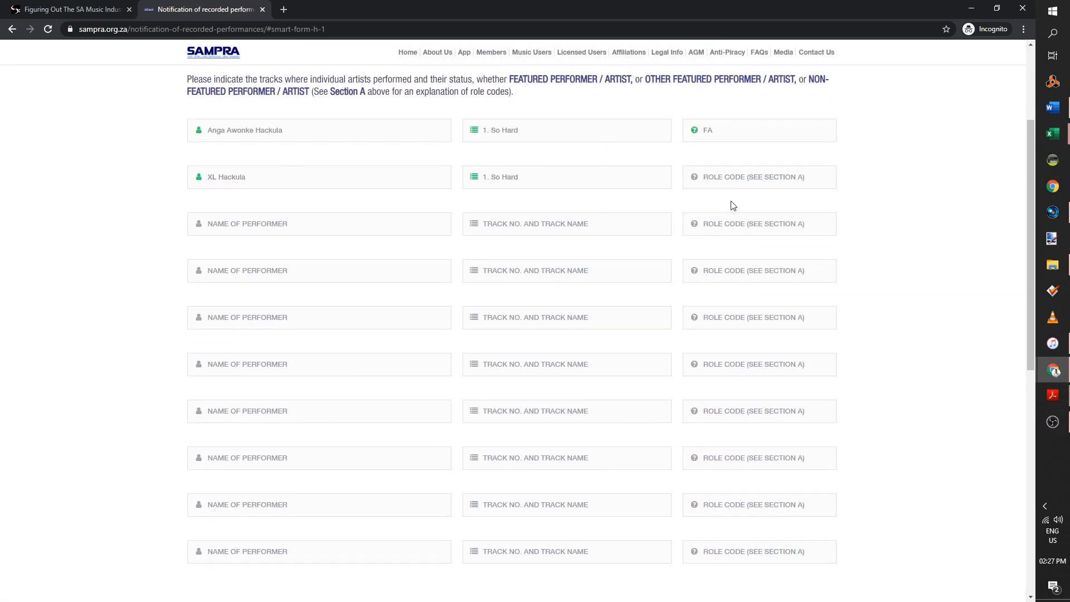
pyautogui.click(739, 184)
pyautogui.write('OF')
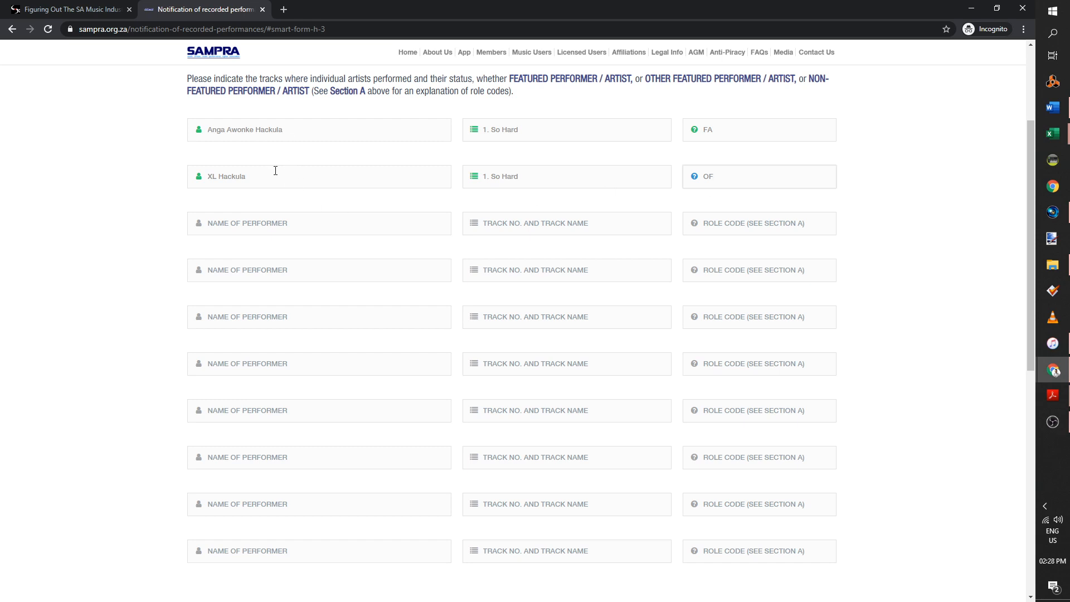
# After rechecking Section A, clear row 2's role code OF, track and performer name
pyautogui.scroll(3, 514, 262)
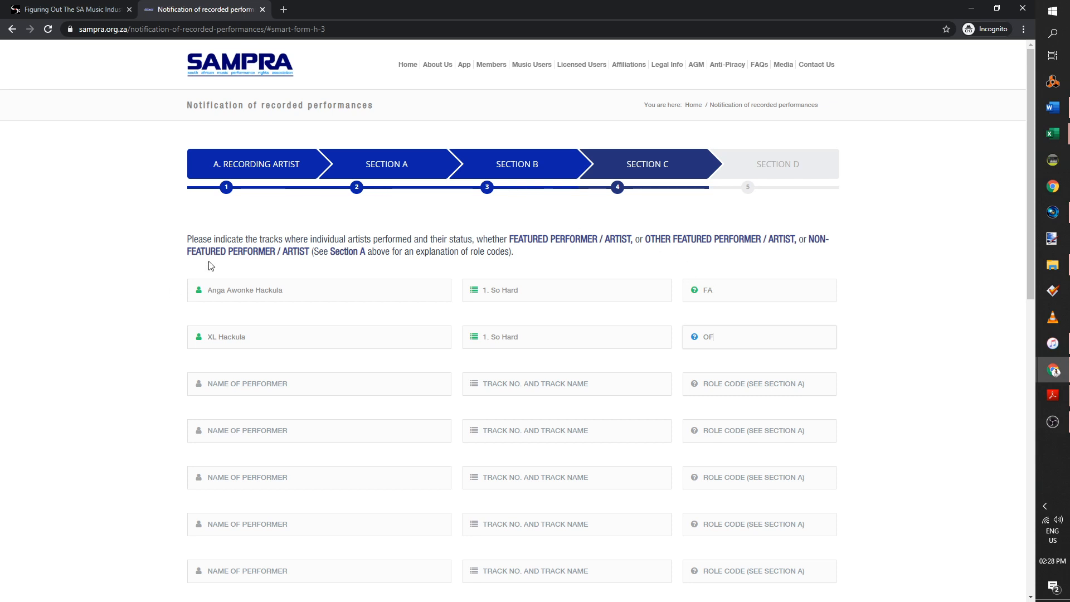
pyautogui.click(413, 165)
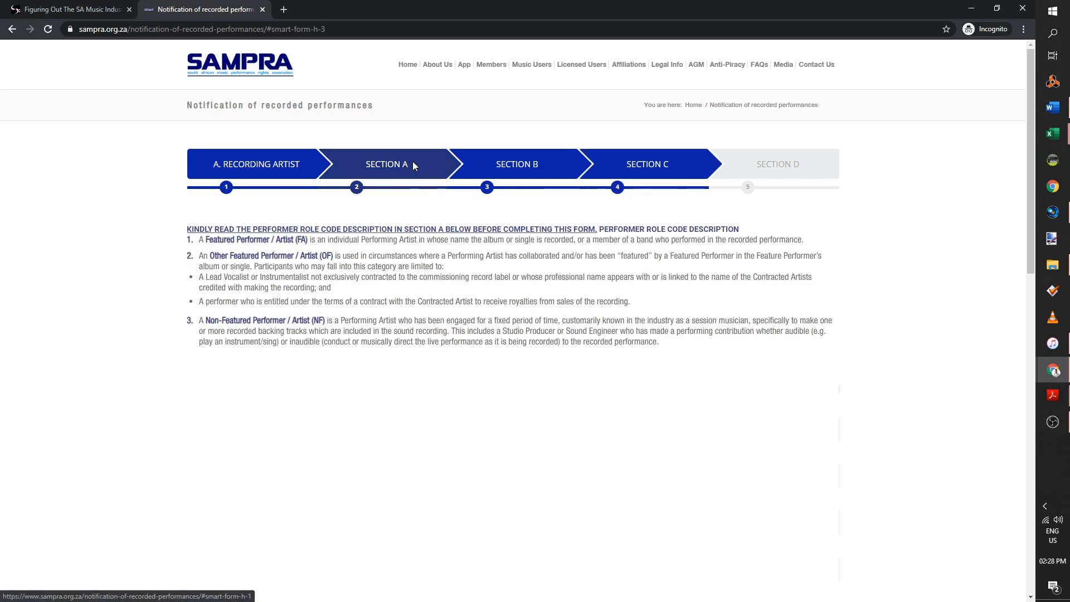
pyautogui.scroll(-3, 279, 268)
pyautogui.scroll(5, 613, 178)
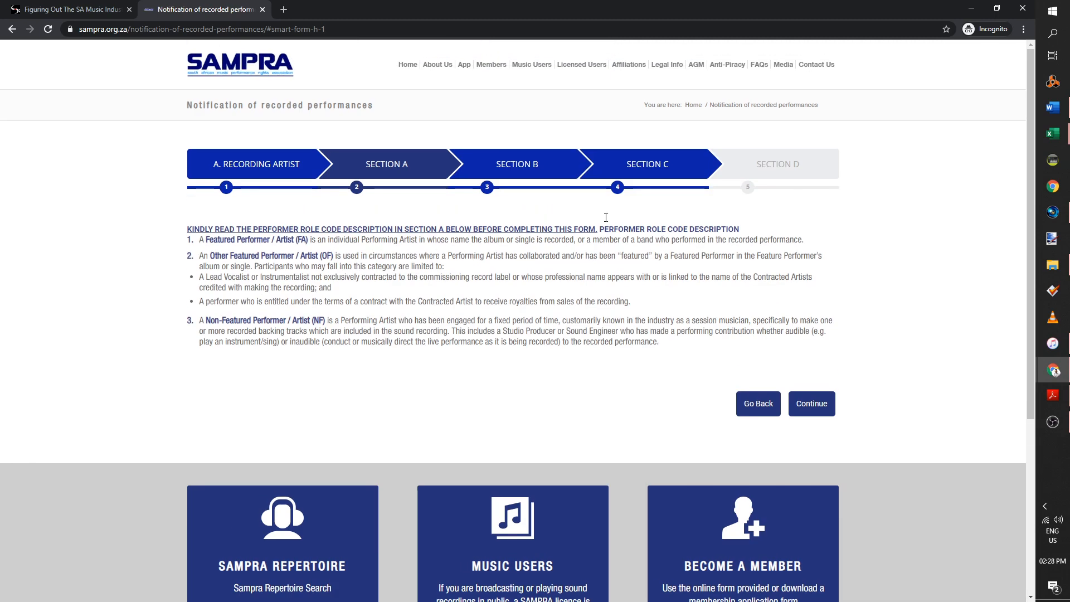
pyautogui.click(680, 180)
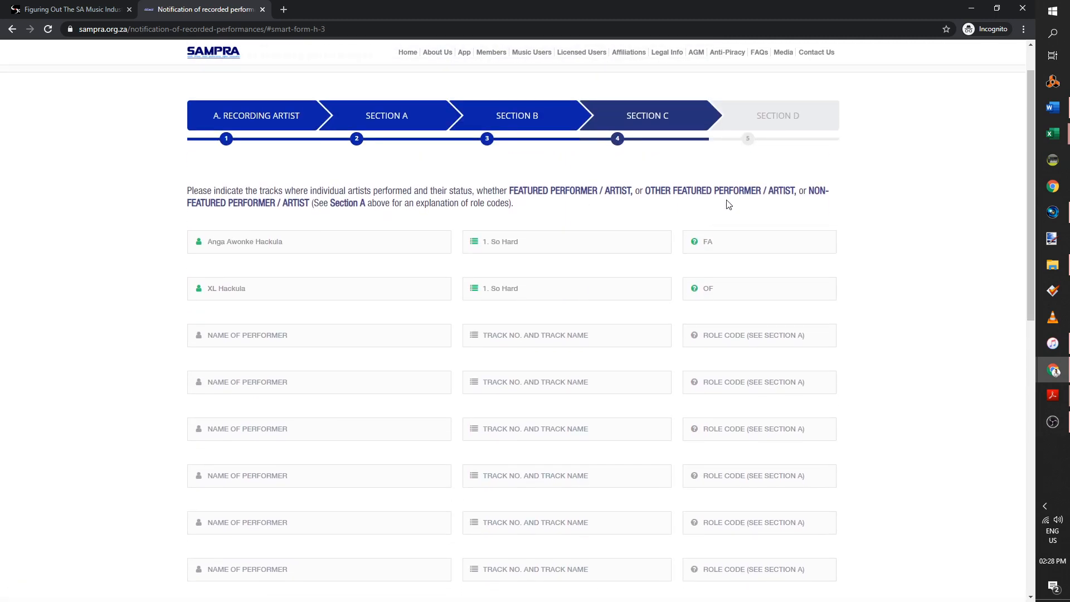
pyautogui.moveTo(731, 290); pyautogui.dragTo(614, 285)
pyautogui.press('BackSpace')
pyautogui.hotkey('shift', 'Tab')
pyautogui.press('BackSpace')
pyautogui.hotkey('shift', 'Tab')
pyautogui.press('BackSpace')
pyautogui.scroll(-1, 529, 273)
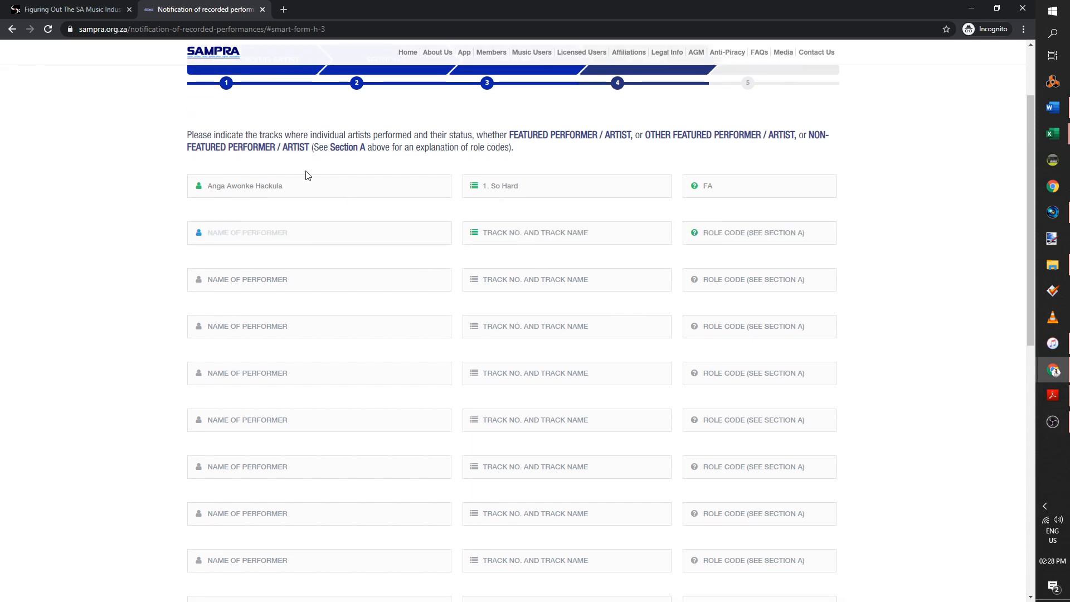
pyautogui.scroll(-3, 396, 418)
pyautogui.scroll(4, 552, 449)
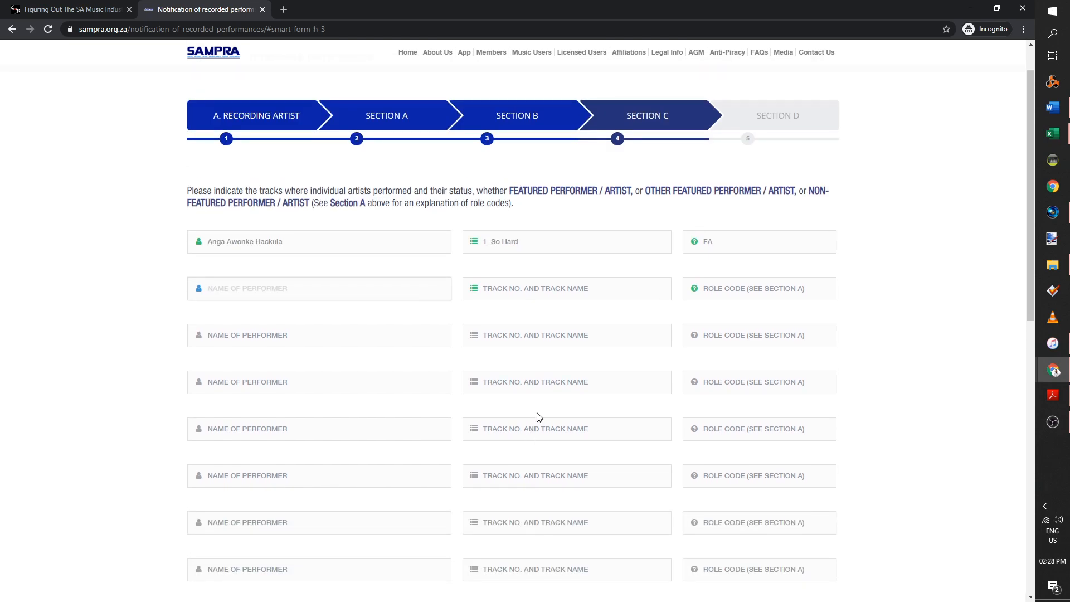
pyautogui.scroll(-5, 491, 325)
pyautogui.scroll(3, 463, 340)
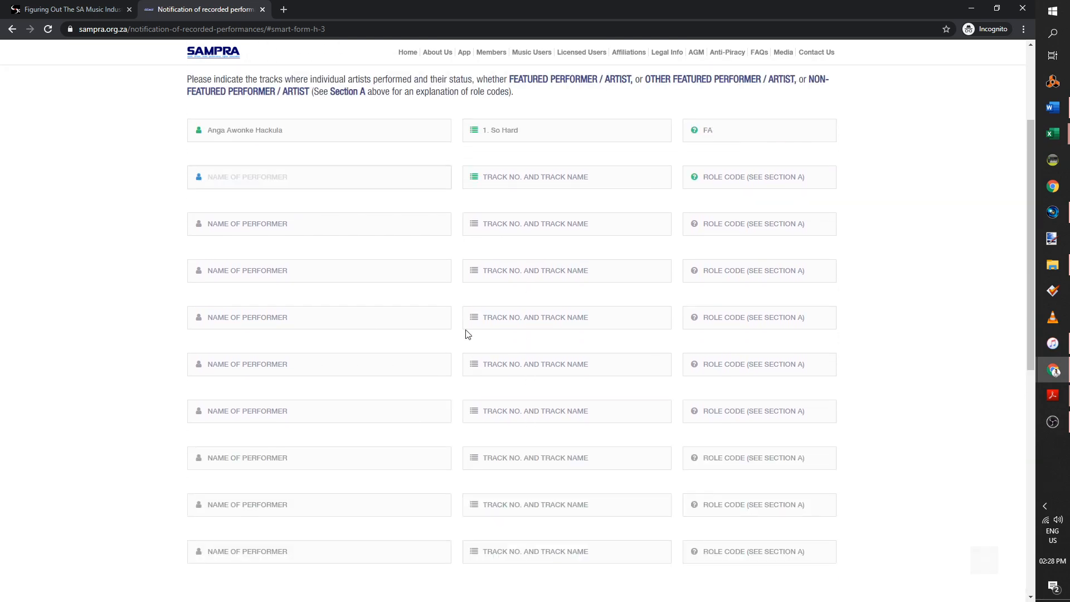
pyautogui.scroll(2, 466, 334)
pyautogui.scroll(-5, 587, 282)
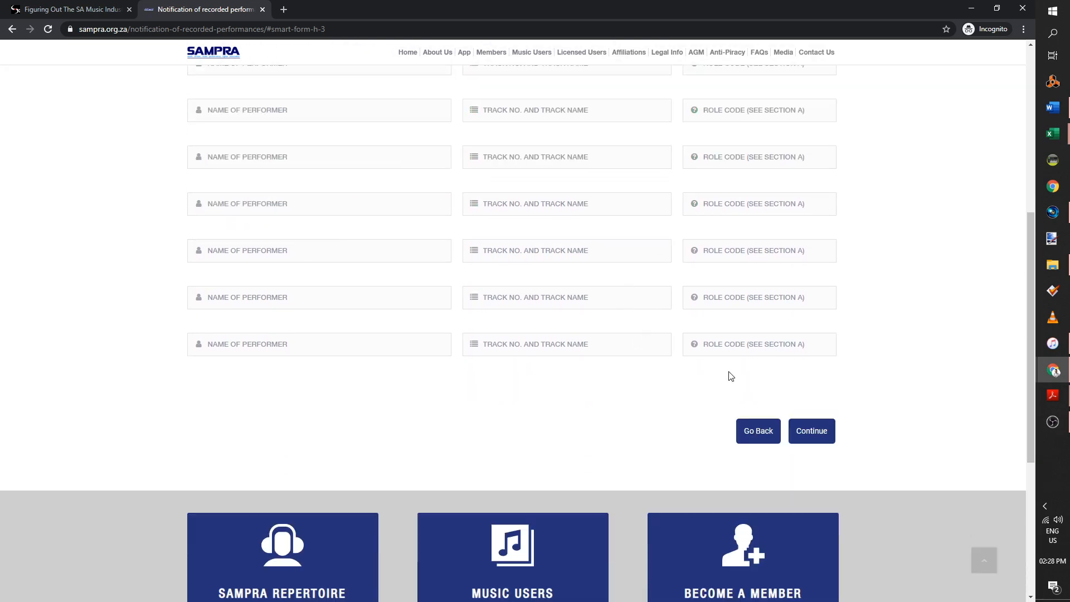
# Advance to Section D, draw a signature in the pad and confirm it
pyautogui.click(823, 421)
pyautogui.scroll(-3, 724, 393)
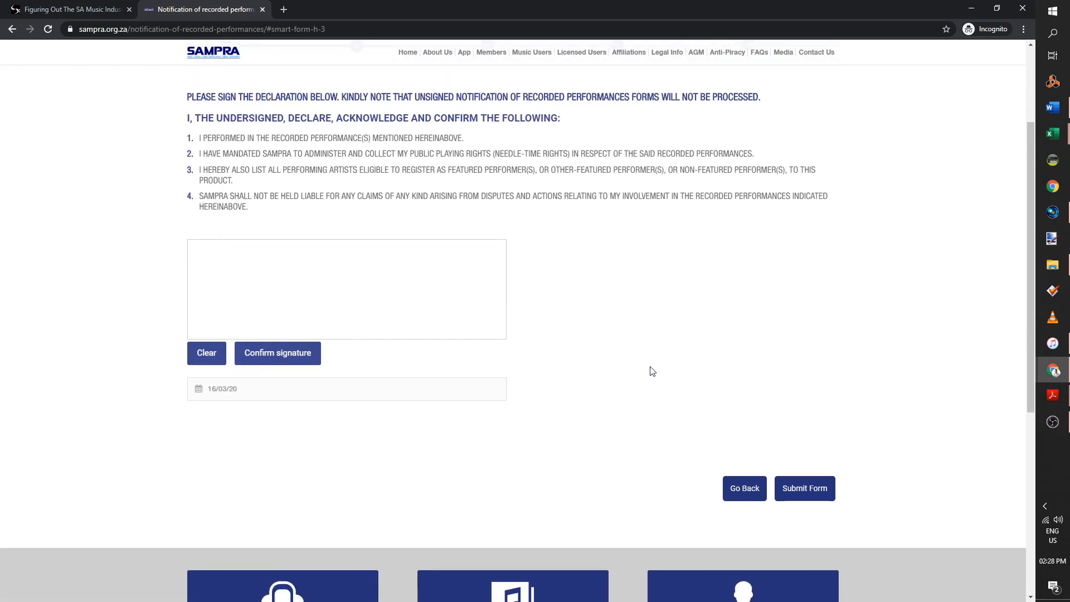
pyautogui.scroll(2, 568, 335)
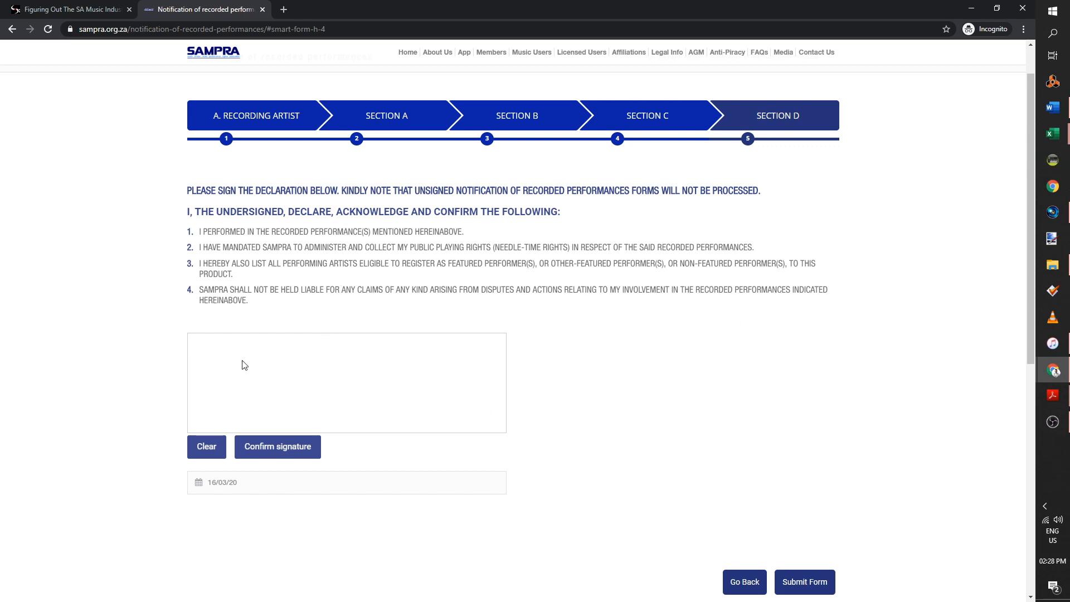
pyautogui.moveTo(209, 394)
pyautogui.mouseDown()
pyautogui.moveTo(287, 333)
pyautogui.moveTo(194, 368)
pyautogui.moveTo(267, 390)
pyautogui.moveTo(291, 357)
pyautogui.moveTo(305, 398)
pyautogui.moveTo(324, 393)
pyautogui.moveTo(341, 356)
pyautogui.moveTo(535, 414)
pyautogui.moveTo(299, 317)
pyautogui.moveTo(315, 385)
pyautogui.moveTo(381, 384)
pyautogui.moveTo(277, 382)
pyautogui.moveTo(306, 444)
pyautogui.moveTo(477, 363)
pyautogui.moveTo(201, 340)
pyautogui.moveTo(258, 375)
pyautogui.mouseUp()
pyautogui.click(287, 398)
pyautogui.click(287, 449)
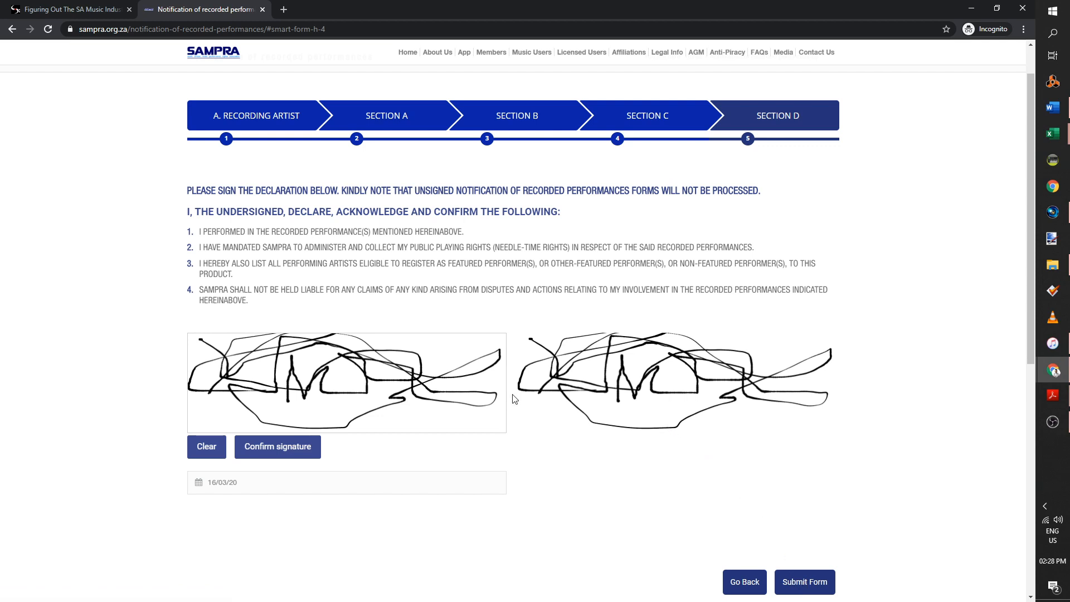
# Clear the signature, redraw it, and confirm the new signature
pyautogui.click(206, 446)
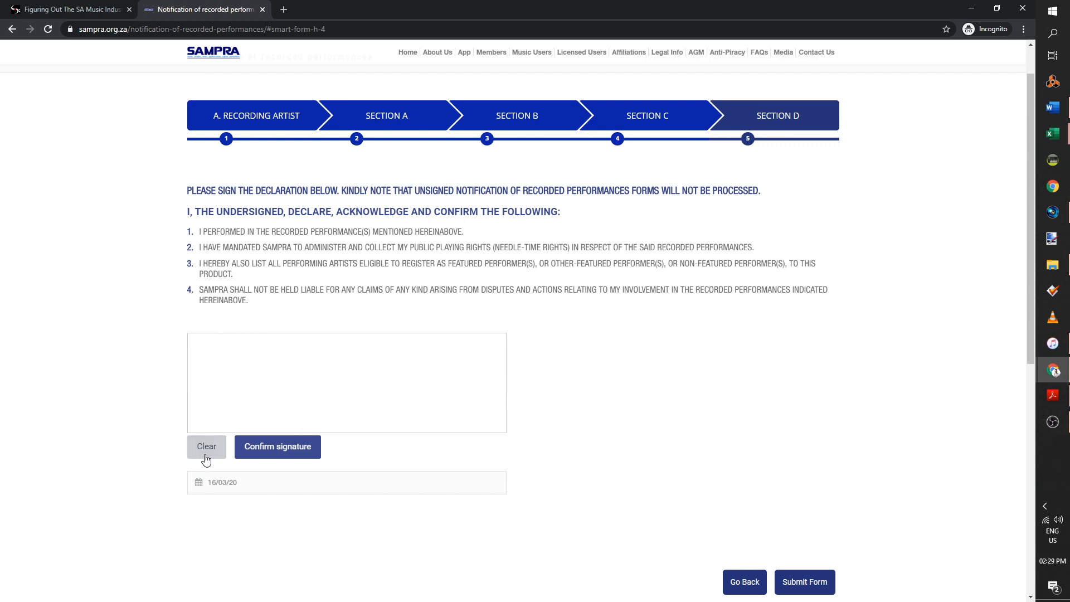
pyautogui.moveTo(224, 413)
pyautogui.mouseDown()
pyautogui.moveTo(446, 391)
pyautogui.moveTo(237, 404)
pyautogui.moveTo(496, 404)
pyautogui.mouseUp()
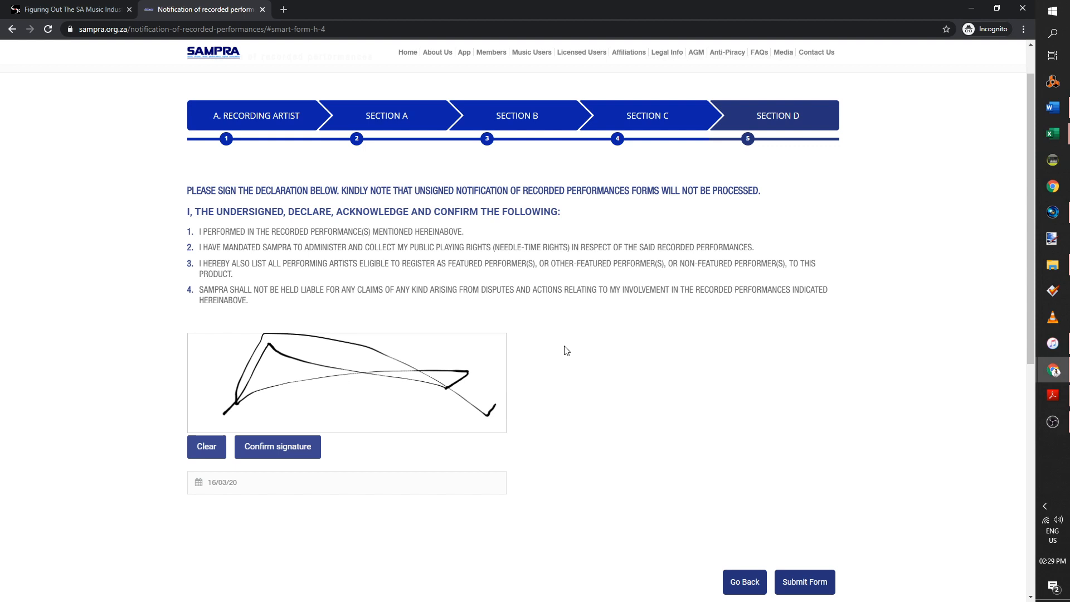
pyautogui.click(313, 452)
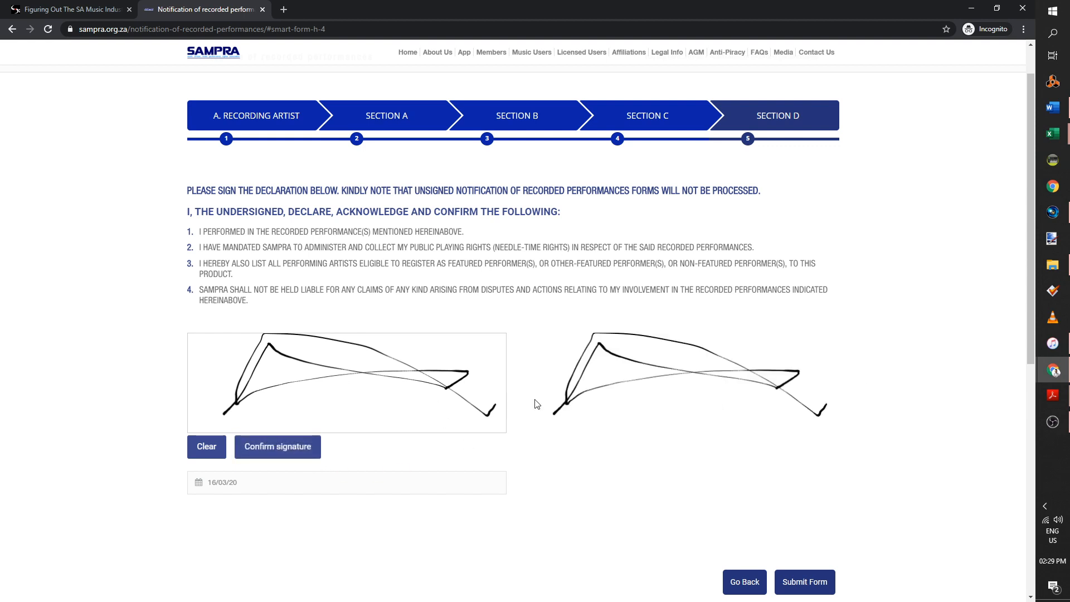